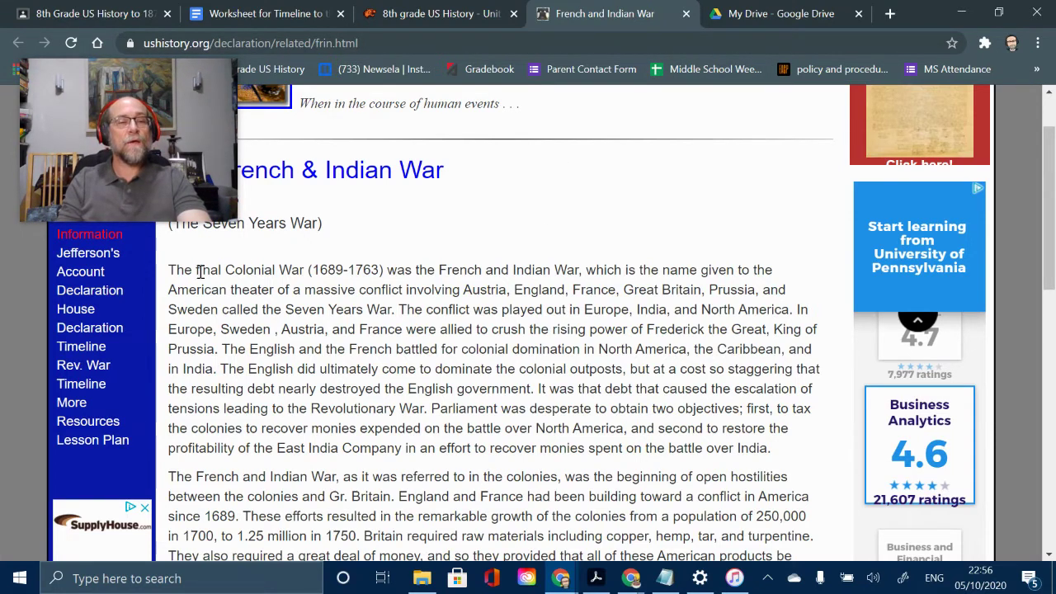
Copy the article's opening sentence about the final Colonial War into the Summary cell of the worksheet's French and Indian War row
{"action": "left_click_drag", "start_coordinate": [172, 270], "coordinate": [399, 315]}
{"action": "key", "text": "ctrl+c"}
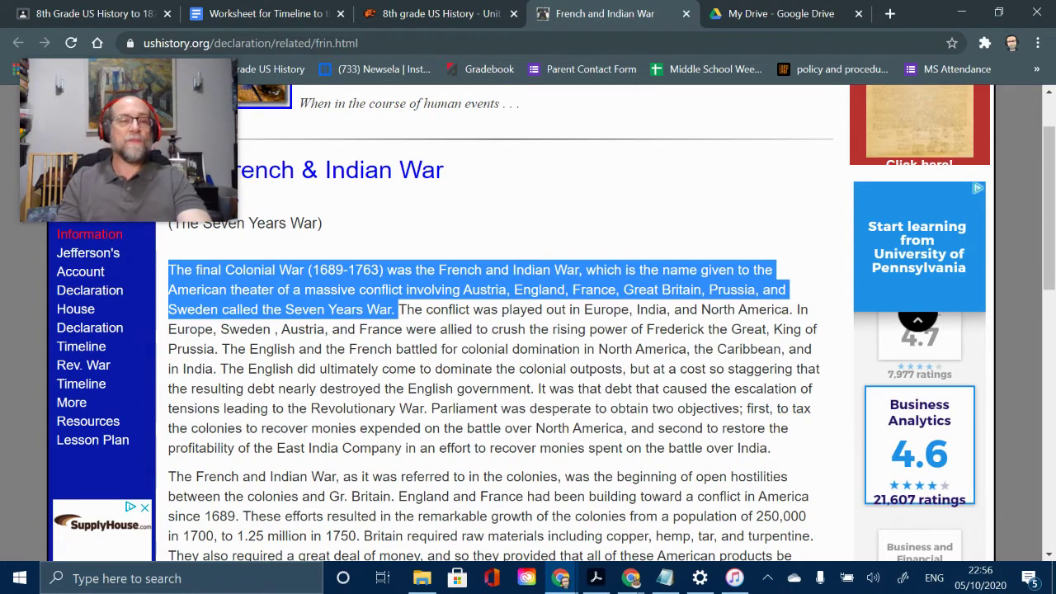
{"action": "key", "text": "alt+Tab"}
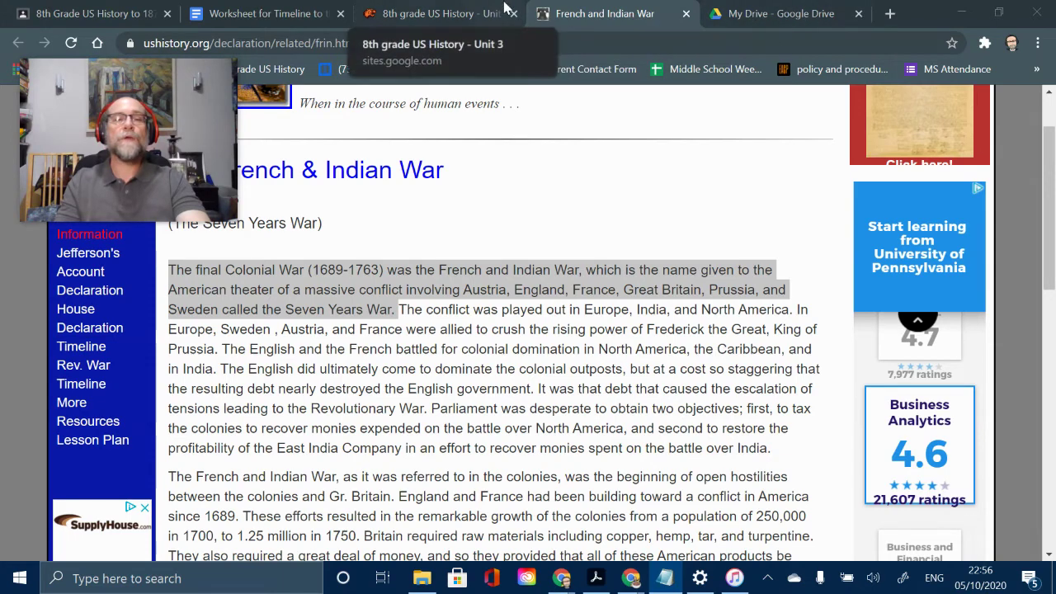
{"action": "left_click", "coordinate": [260, 15]}
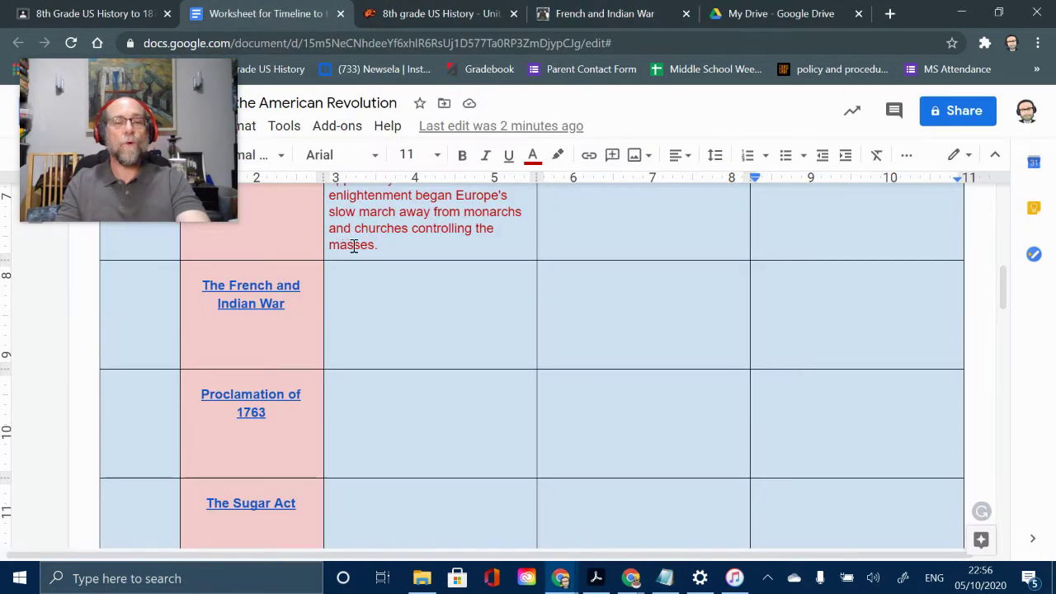
{"action": "key", "text": "ctrl+v"}
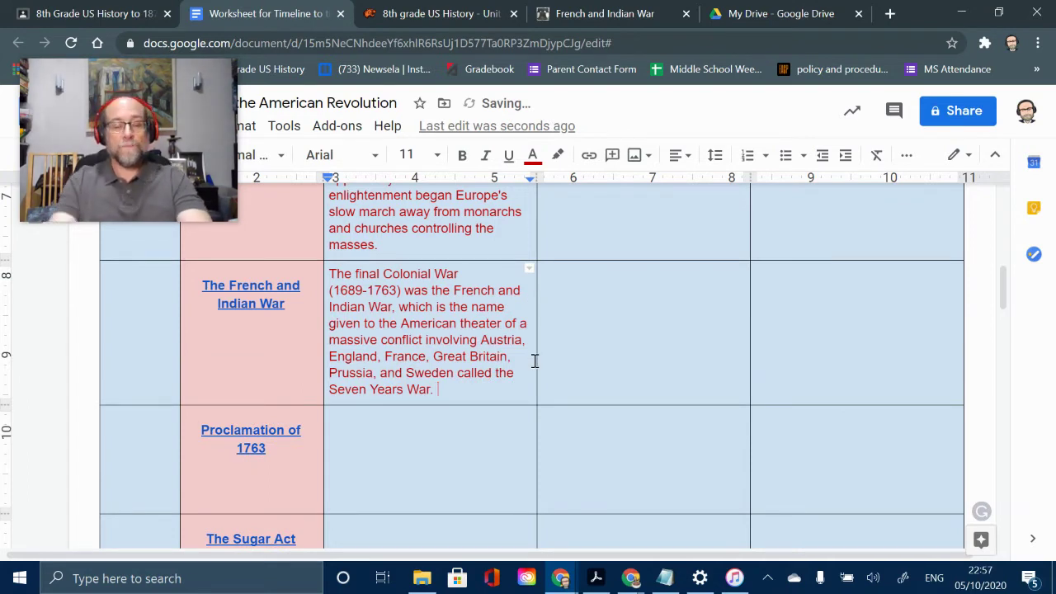
Add to the summary: "This war caused massive debt to Britain. So much so that it was either get revenue or the government would collapse."
{"action": "type", "text": "This war"}
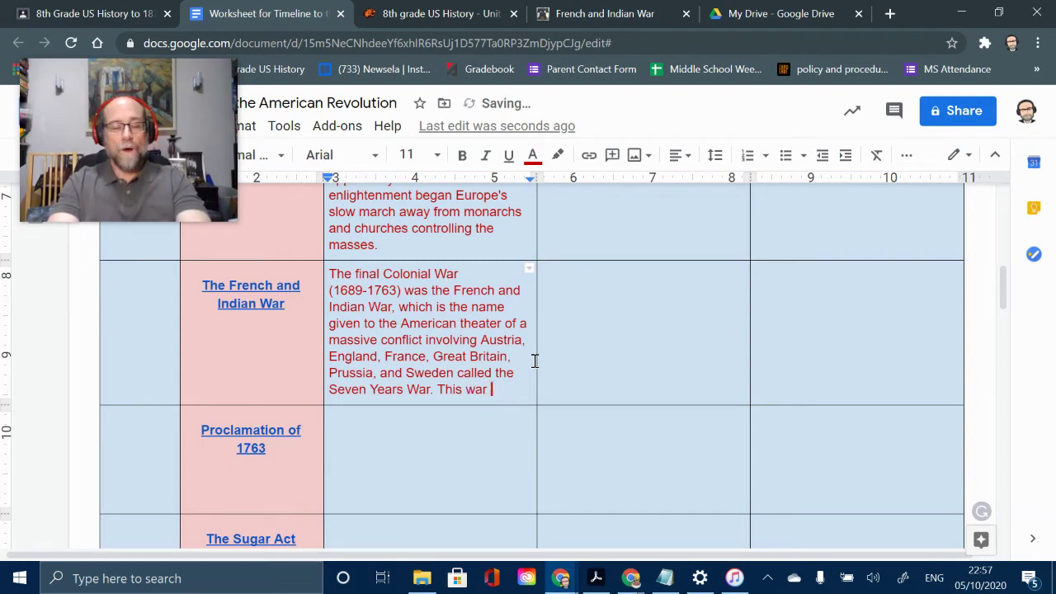
{"action": "type", "text": " caused massive debt to Britain"}
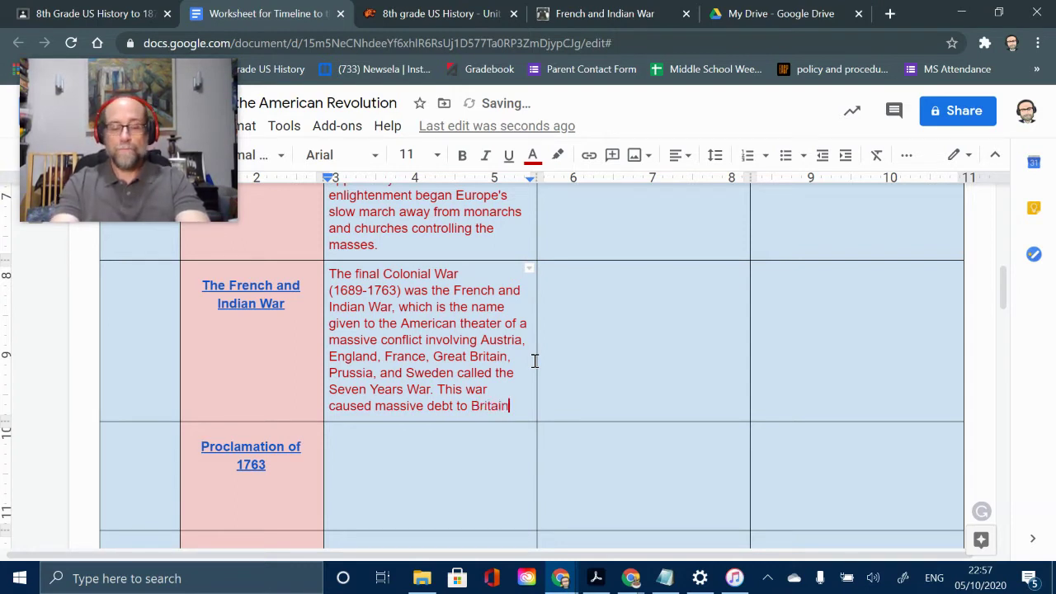
{"action": "type", "text": "So muc"}
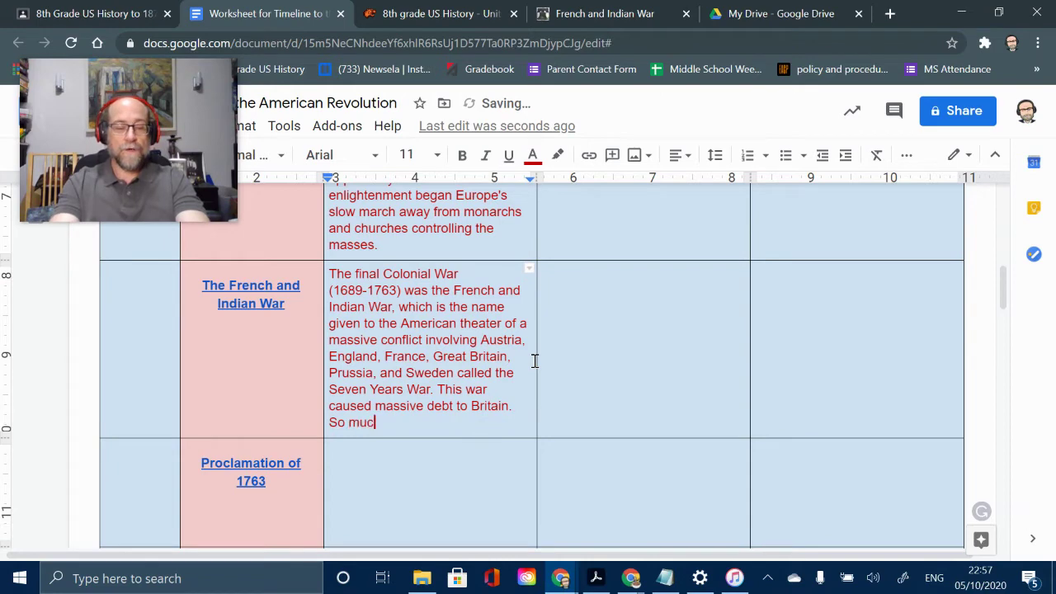
{"action": "type", "text": "h so t"}
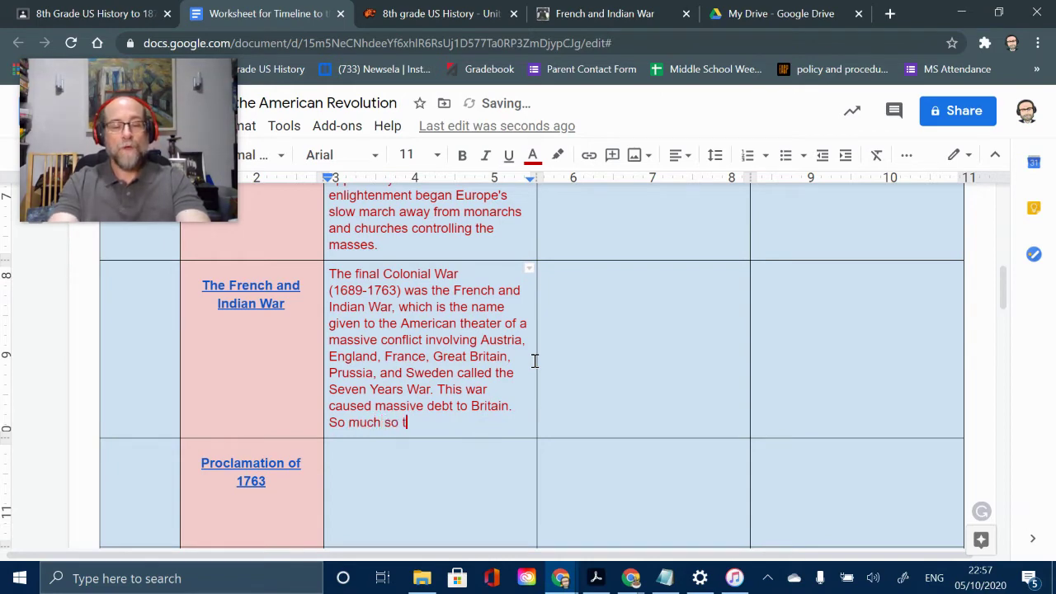
{"action": "type", "text": "hat it was eighe"}
{"action": "key", "text": "BackSpace"}
{"action": "key", "text": "BackSpace"}
{"action": "key", "text": "BackSpace"}
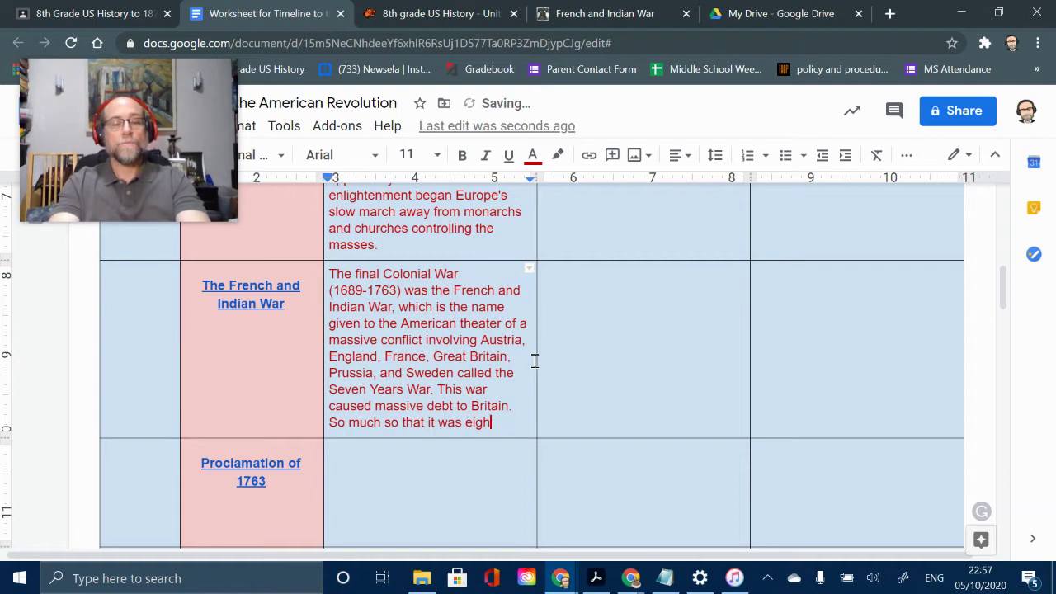
{"action": "type", "text": "ther"}
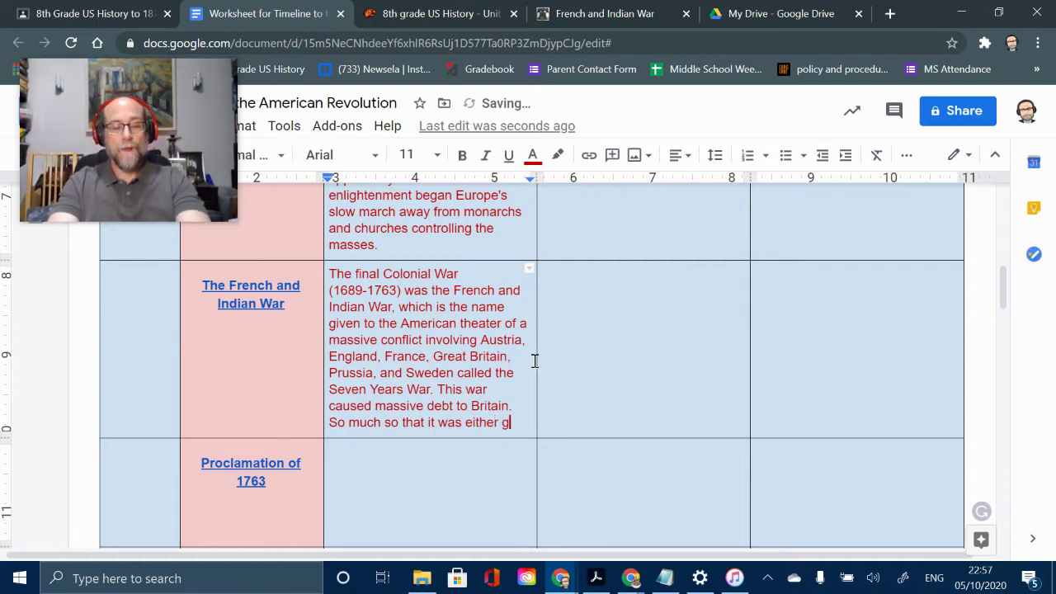
{"action": "type", "text": " get revenue or the go"}
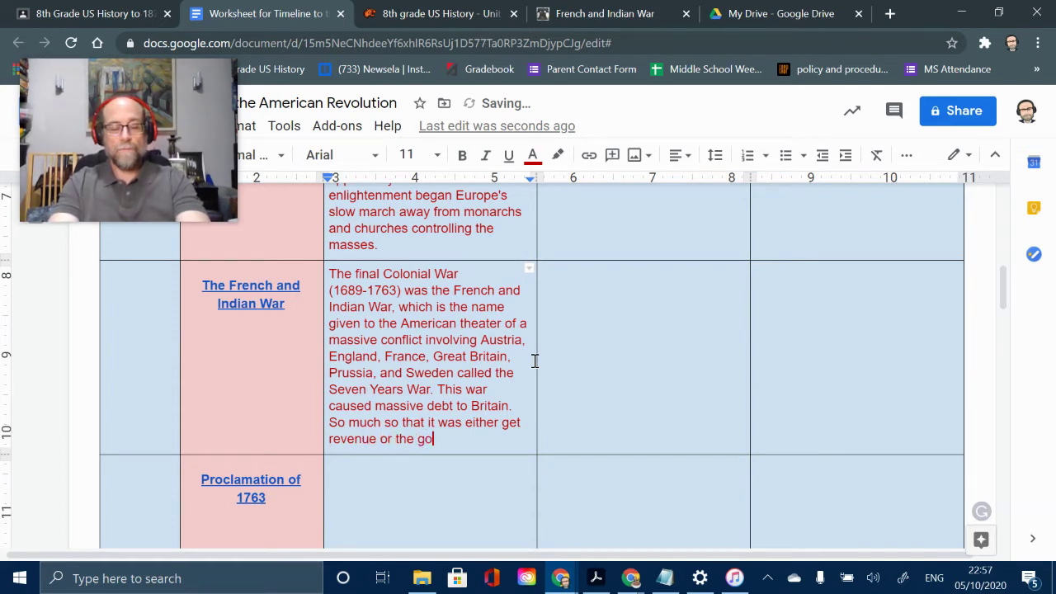
{"action": "type", "text": "ment"}
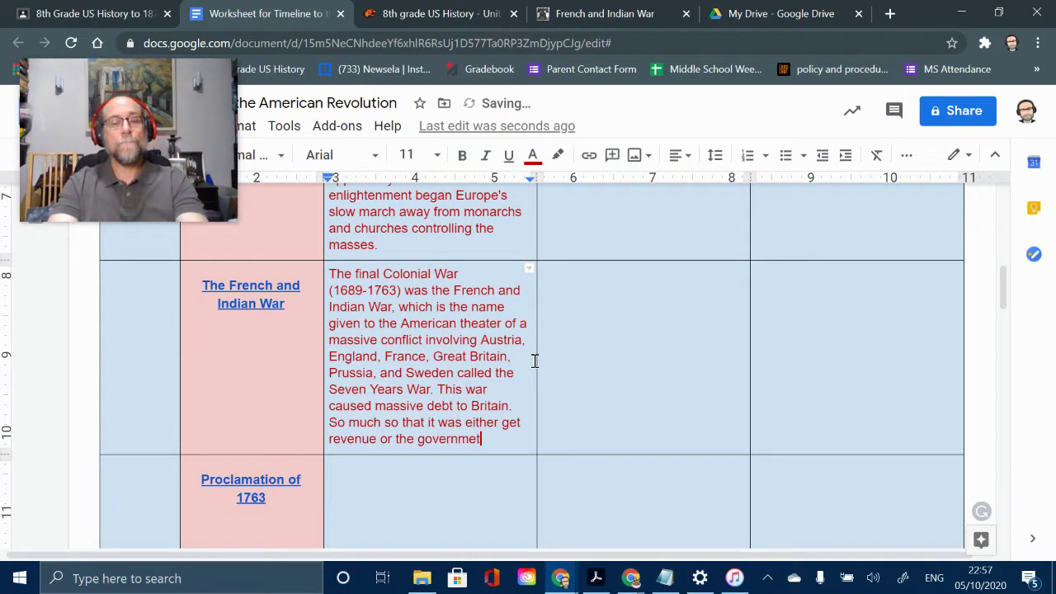
{"action": "type", "text": " would collapse."}
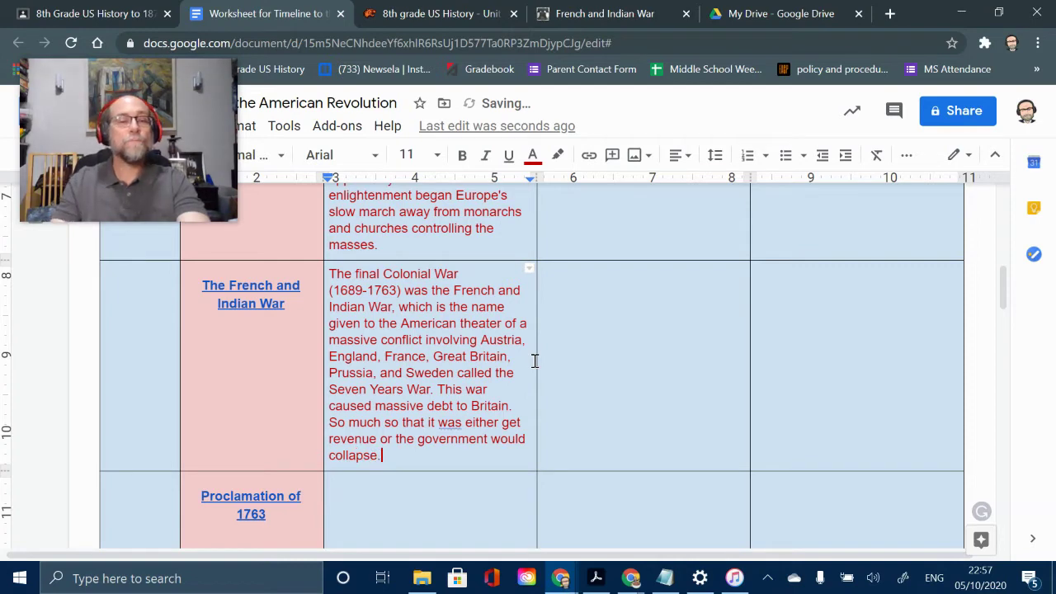
Copy the date range "(1689-1763)" from the French and Indian War summary and remove it from the sentence
{"action": "left_click", "coordinate": [401, 293]}
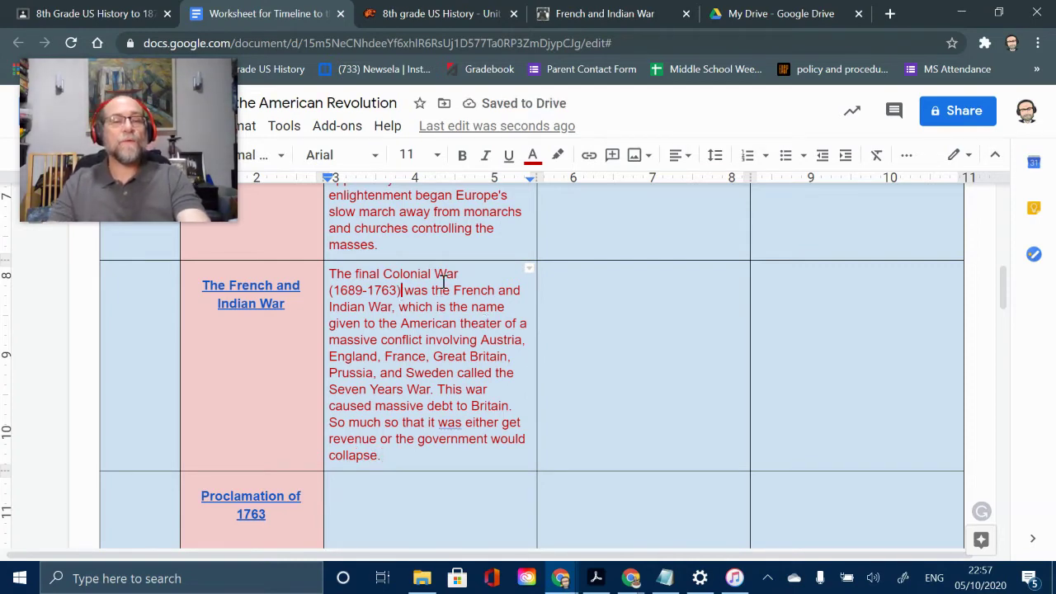
{"action": "key", "text": "ctrl+shift+Left"}
{"action": "key", "text": "ctrl+shift+Left"}
{"action": "key", "text": "ctrl+shift+Left"}
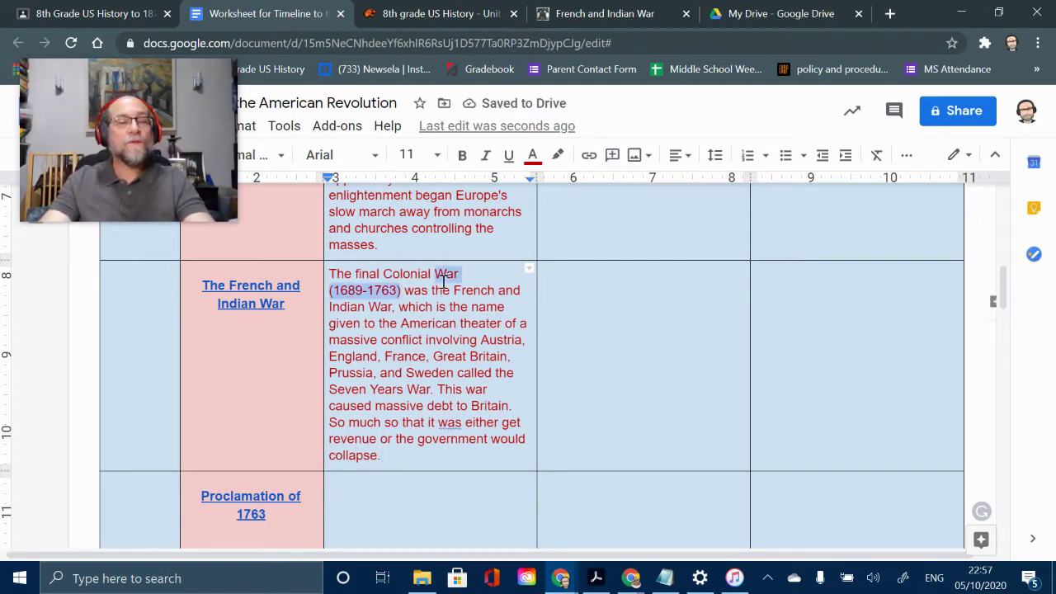
{"action": "key", "text": "ctrl+shift+Right"}
{"action": "key", "text": "ctrl+c"}
{"action": "key", "text": "BackSpace"}
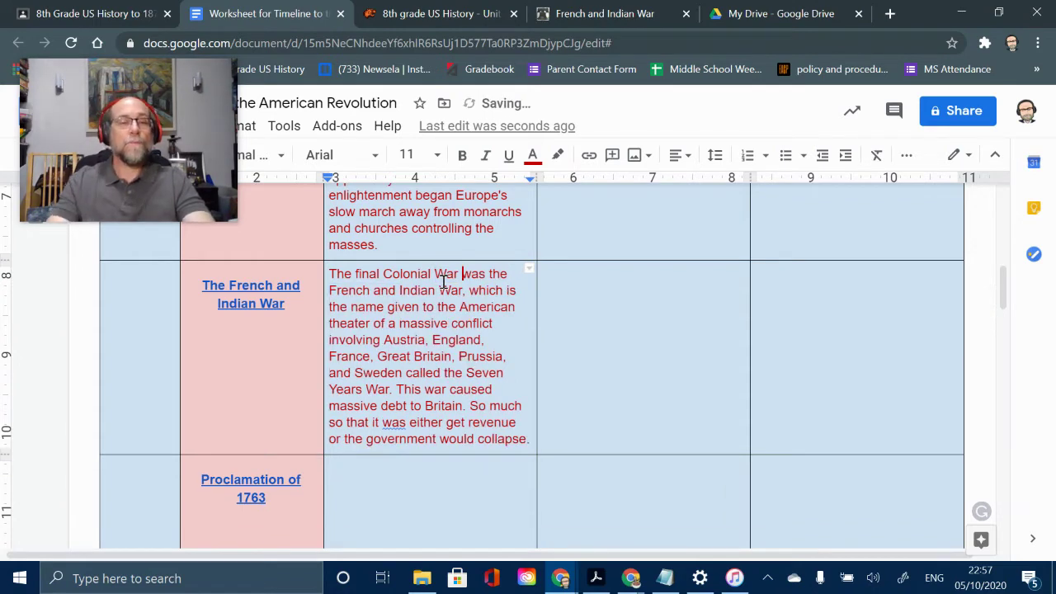
Paste the date range into the French and Indian War row's Year cell and strip the parentheses, leaving 1689-1763
{"action": "left_click", "coordinate": [173, 296]}
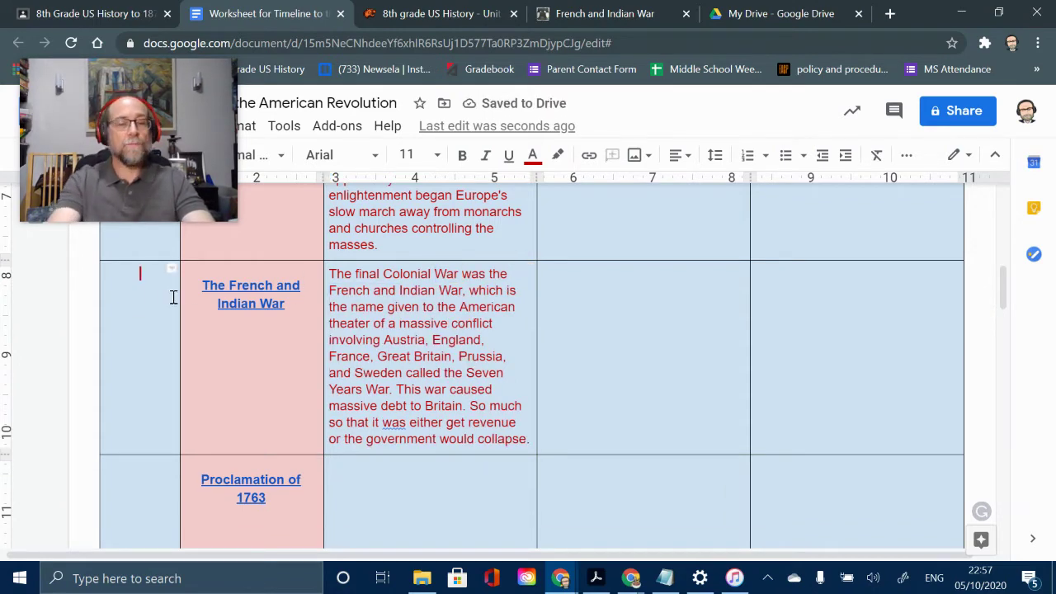
{"action": "key", "text": "ctrl+v"}
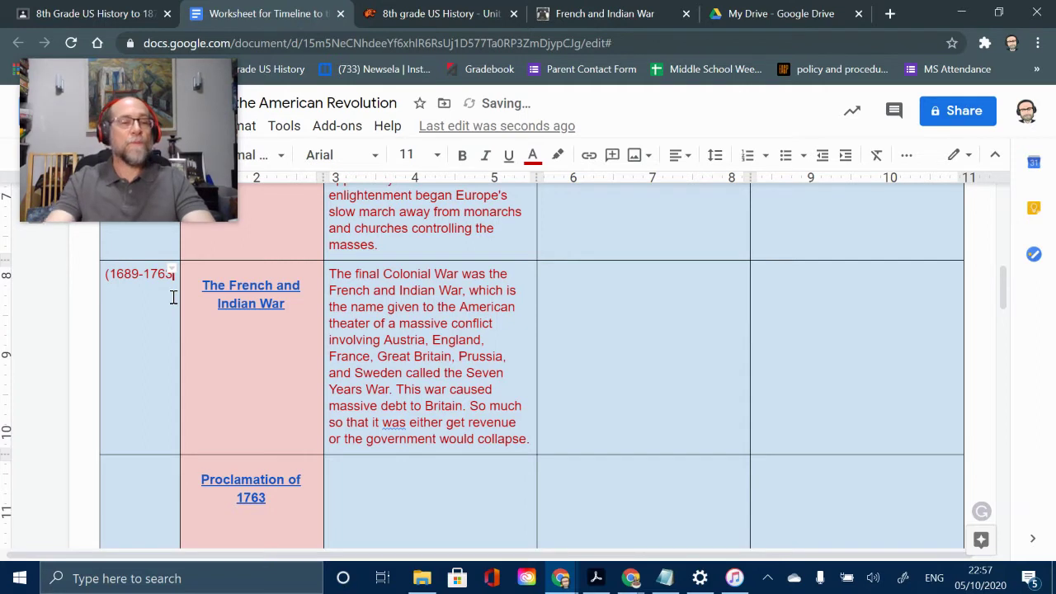
{"action": "key", "text": "Left"}
{"action": "key", "text": "Left"}
{"action": "key", "text": "Left"}
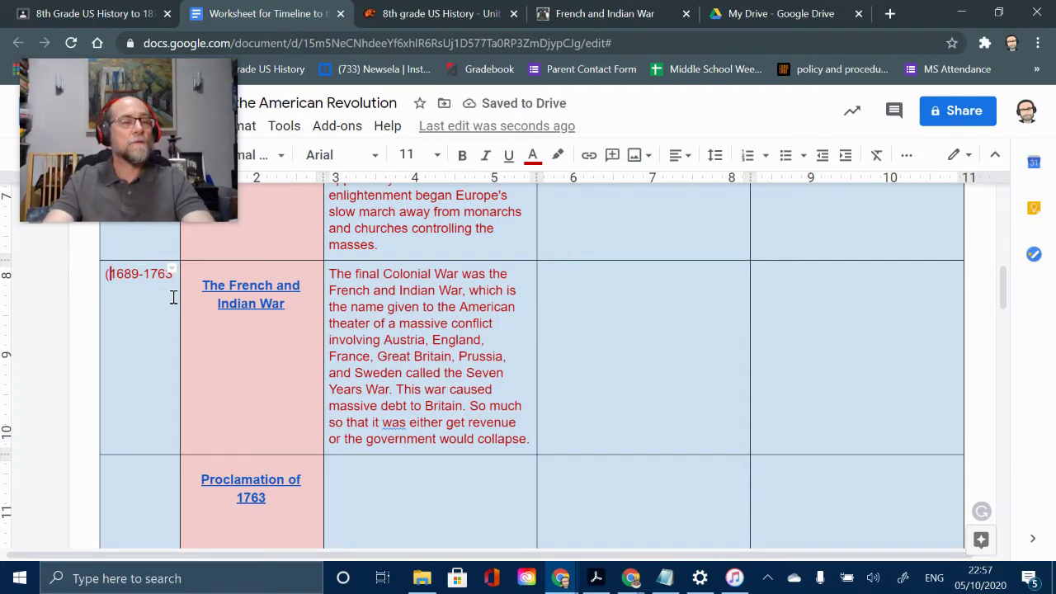
{"action": "key", "text": "BackSpace"}
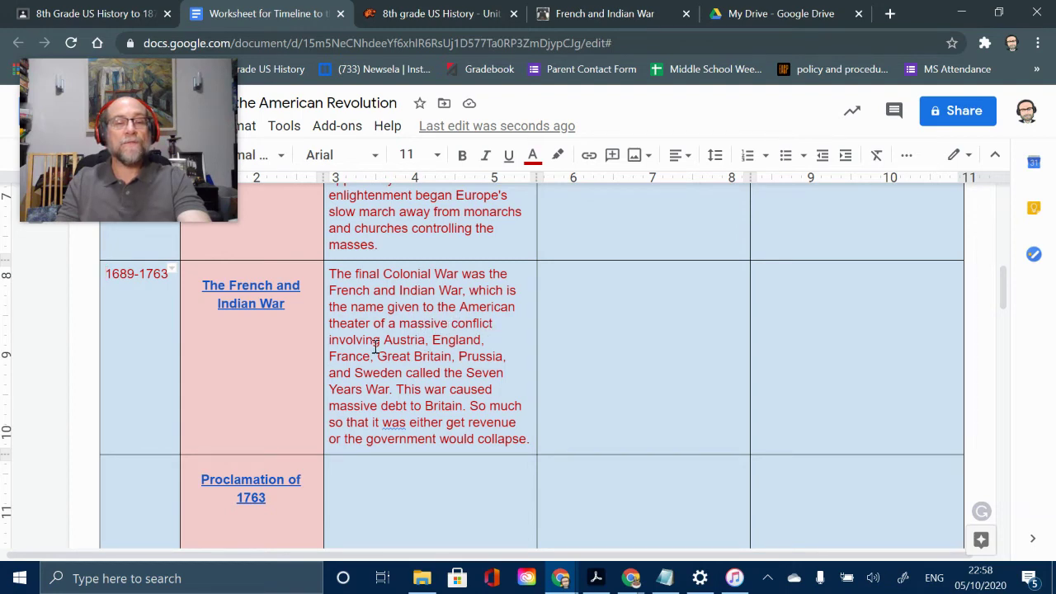
Delete "involving Austria, England, France, Great Britain, Prussia, and Sweden" from the French and Indian War summary
{"action": "left_click", "coordinate": [329, 341]}
{"action": "key", "text": "ctrl+shift+Right"}
{"action": "key", "text": "ctrl+shift+Right"}
{"action": "key", "text": "ctrl+shift+Right"}
{"action": "key", "text": "ctrl+shift+Right"}
{"action": "key", "text": "ctrl+shift+Right"}
{"action": "key", "text": "ctrl+shift+Right"}
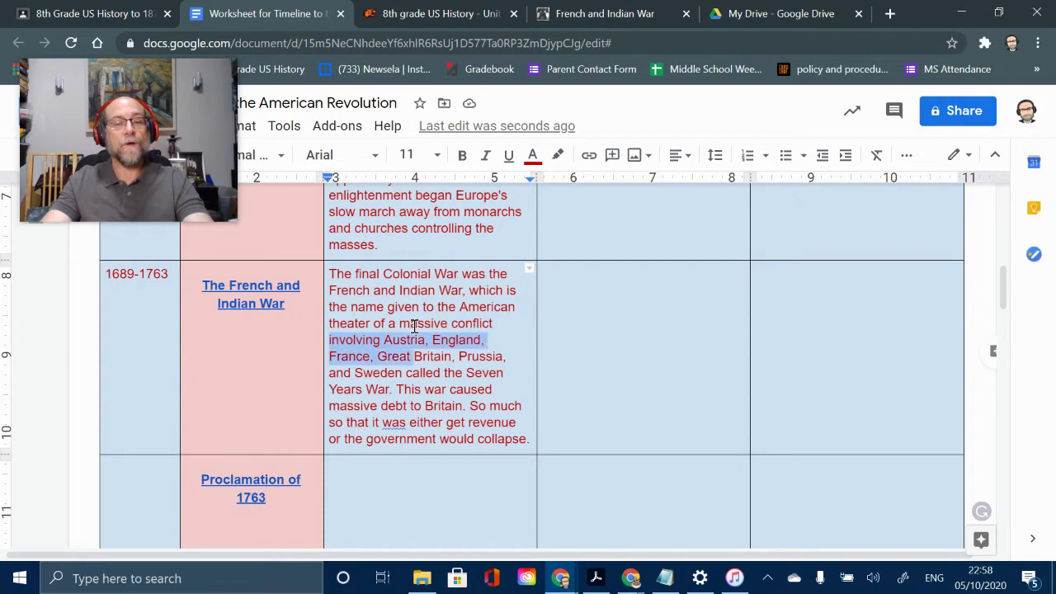
{"action": "key", "text": "ctrl+shift+Right"}
{"action": "key", "text": "ctrl+shift+Right"}
{"action": "key", "text": "ctrl+shift+Right"}
{"action": "key", "text": "ctrl+shift+Right"}
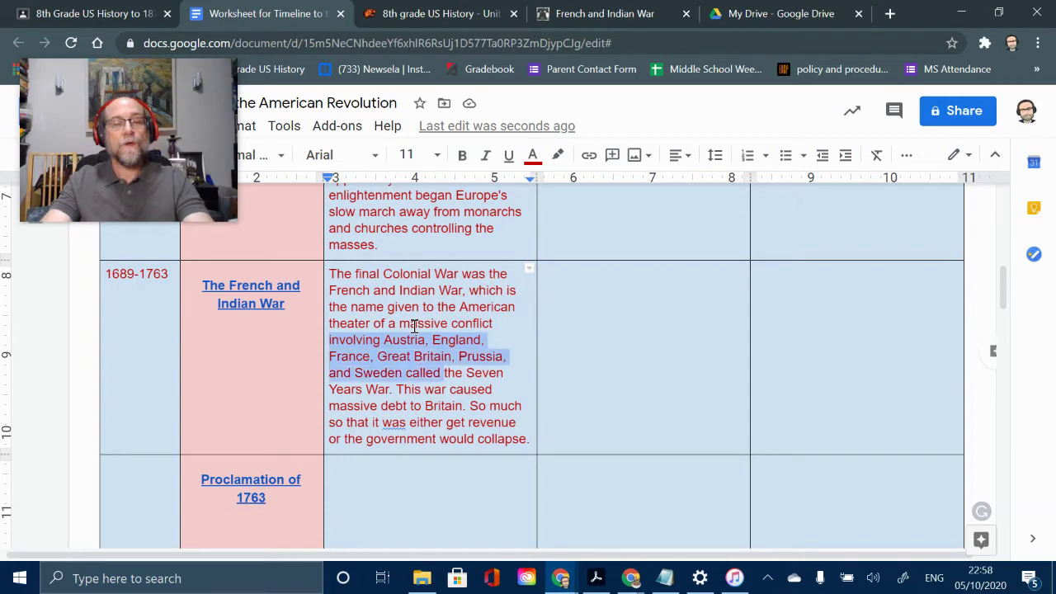
{"action": "key", "text": "ctrl+shift+Left"}
{"action": "key", "text": "BackSpace"}
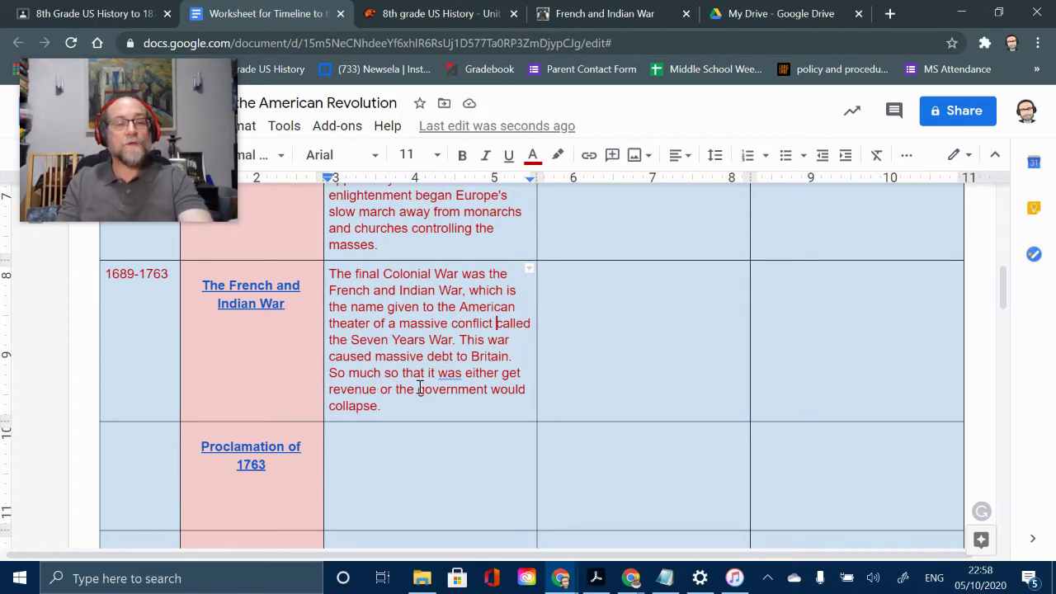
Accept the grammar suggestion "would" for "was" in the summary's last sentence and replace "it would" with "Britain would"
{"action": "right_click", "coordinate": [453, 374]}
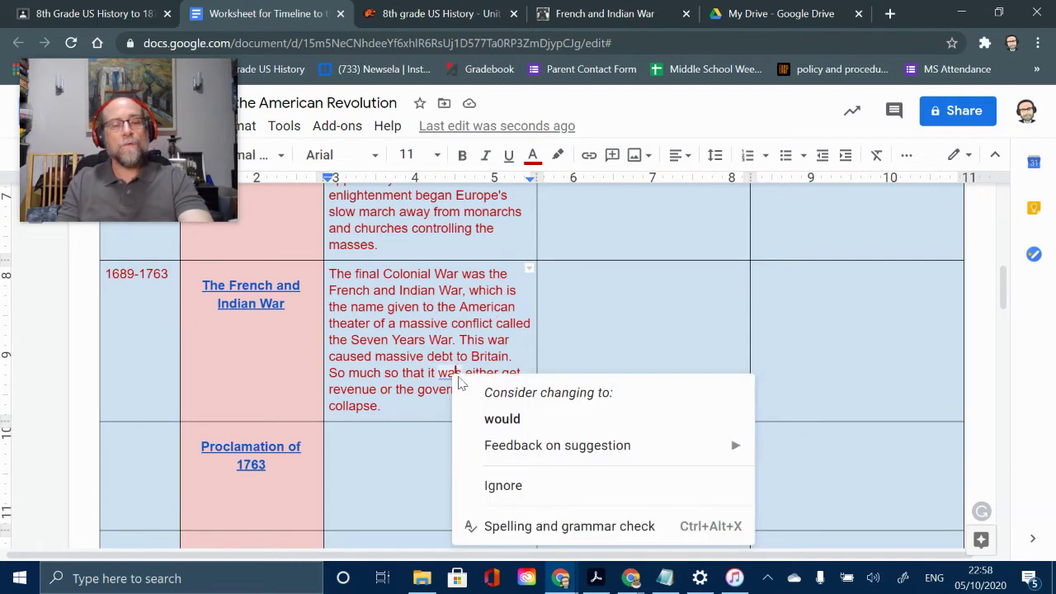
{"action": "left_click", "coordinate": [512, 416]}
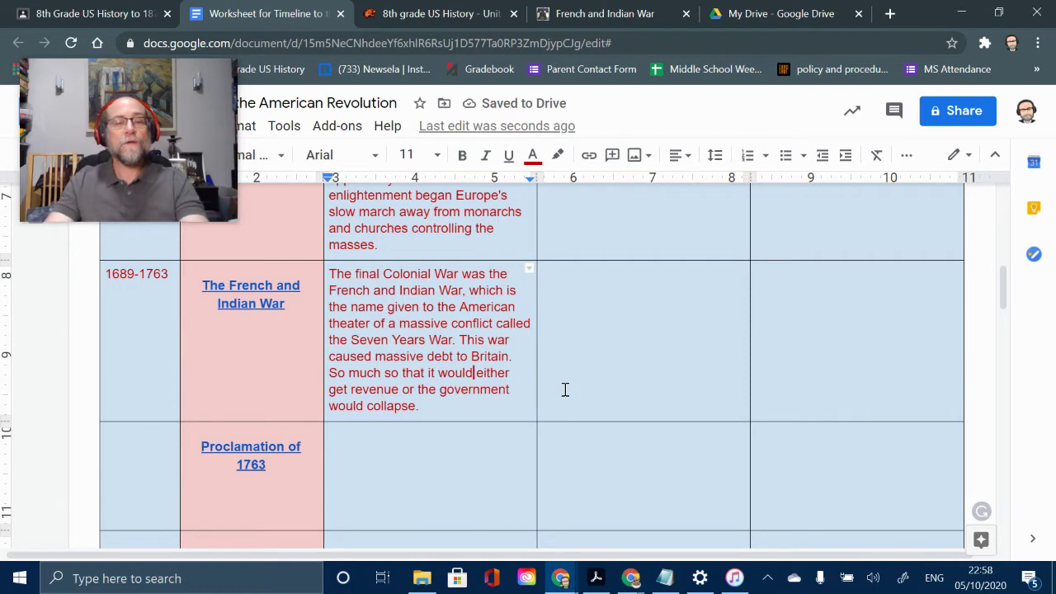
{"action": "key", "text": "ctrl+shift+Left"}
{"action": "key", "text": "ctrl+shift+Left"}
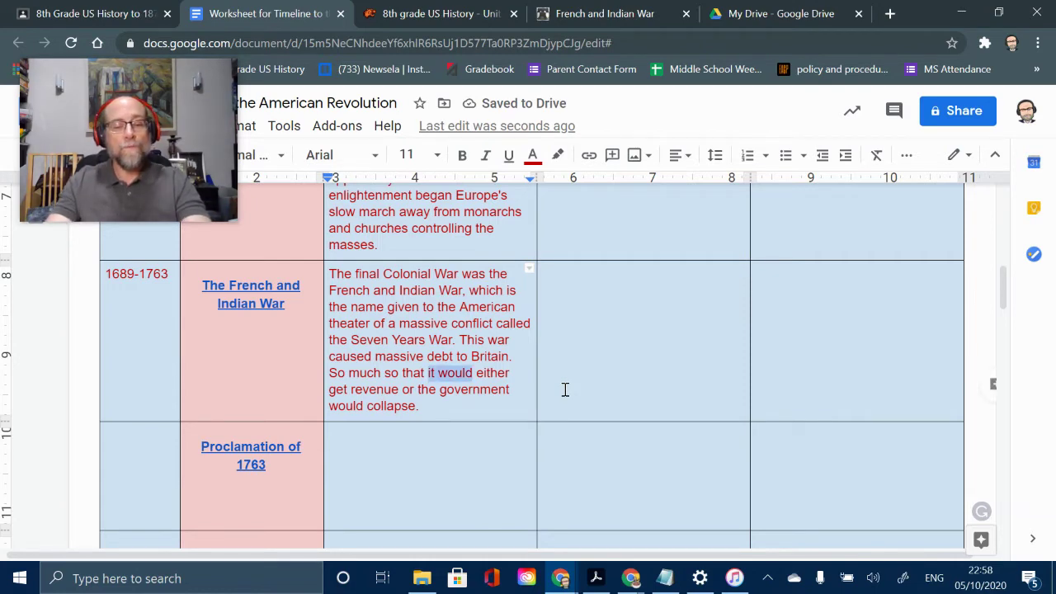
{"action": "type", "text": "Britain w"}
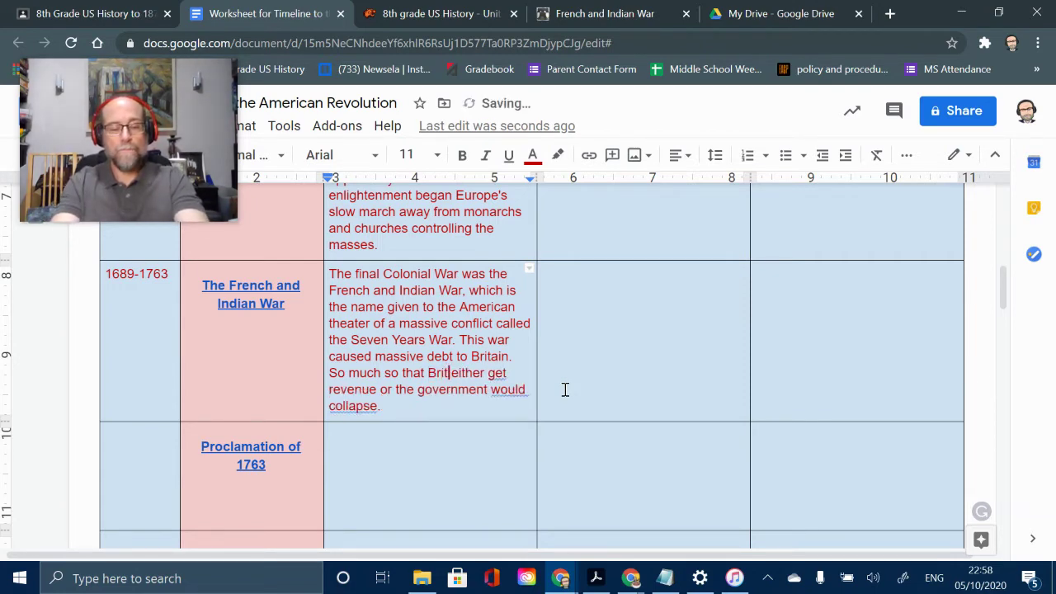
{"action": "type", "text": "ould"}
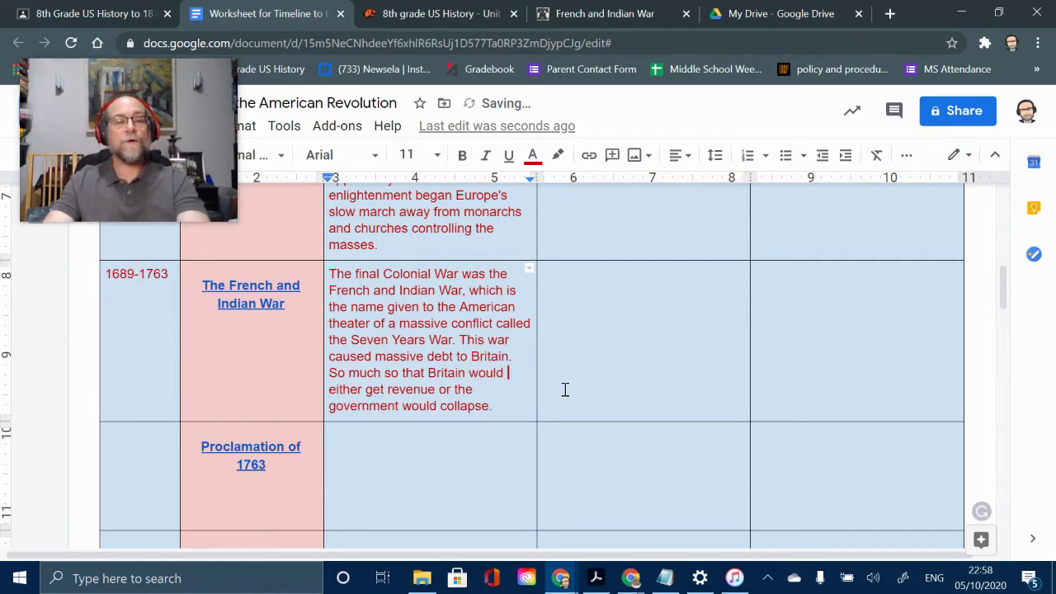
Replace "get" with "need more" before "revenue" in the summary's last sentence
{"action": "key", "text": "Right"}
{"action": "key", "text": "Right"}
{"action": "key", "text": "Right"}
{"action": "key", "text": "Right"}
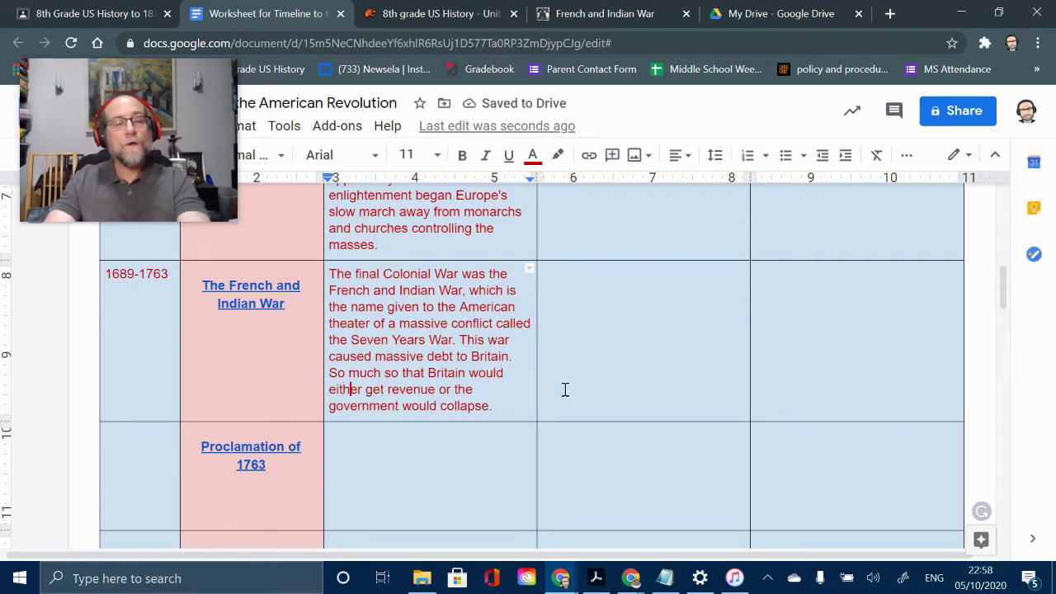
{"action": "type", "text": "need"}
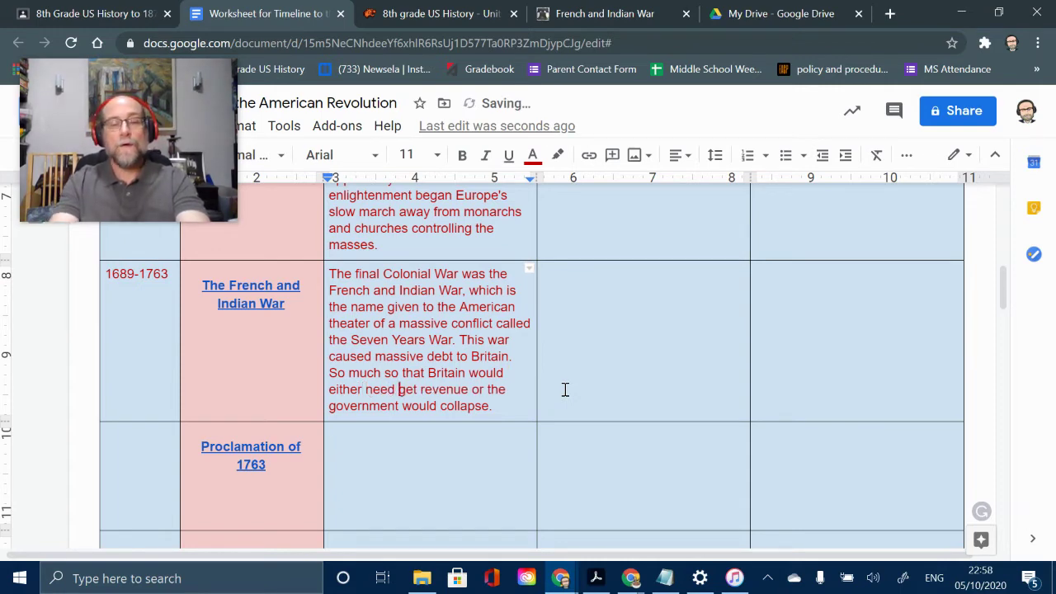
{"action": "key", "text": "Delete"}
{"action": "key", "text": "Delete"}
{"action": "key", "text": "Delete"}
{"action": "key", "text": "Delete"}
{"action": "type", "text": "more"}
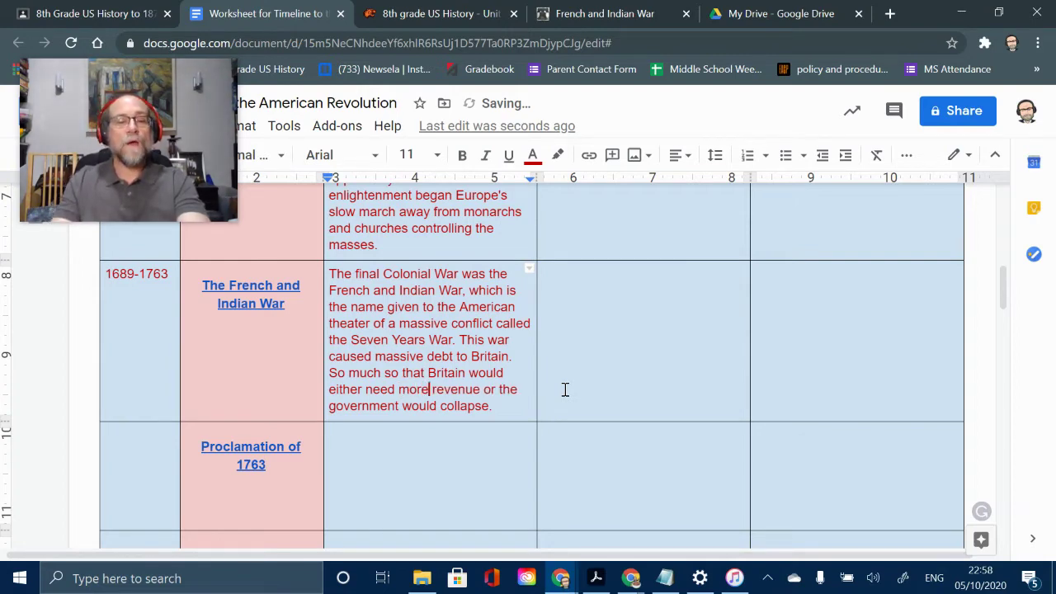
{"action": "double_click", "coordinate": [505, 408]}
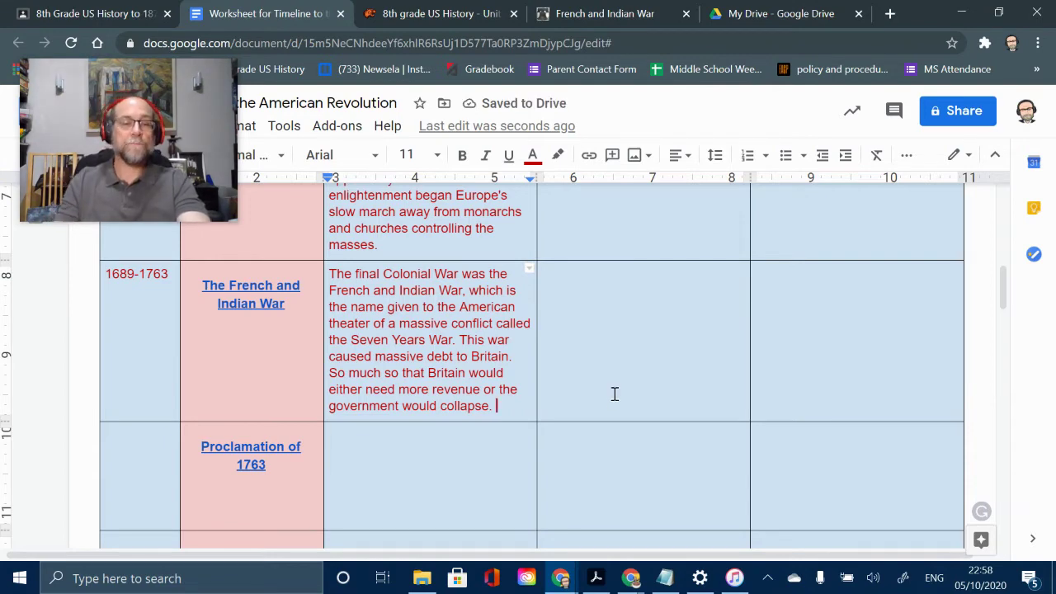
Begin the French and Indian War row's Significance cell with "The French and Indian War"
{"action": "scroll", "coordinate": [615, 379], "scroll_direction": "up", "scroll_amount": 5}
{"action": "scroll", "coordinate": [618, 358], "scroll_direction": "up", "scroll_amount": 3}
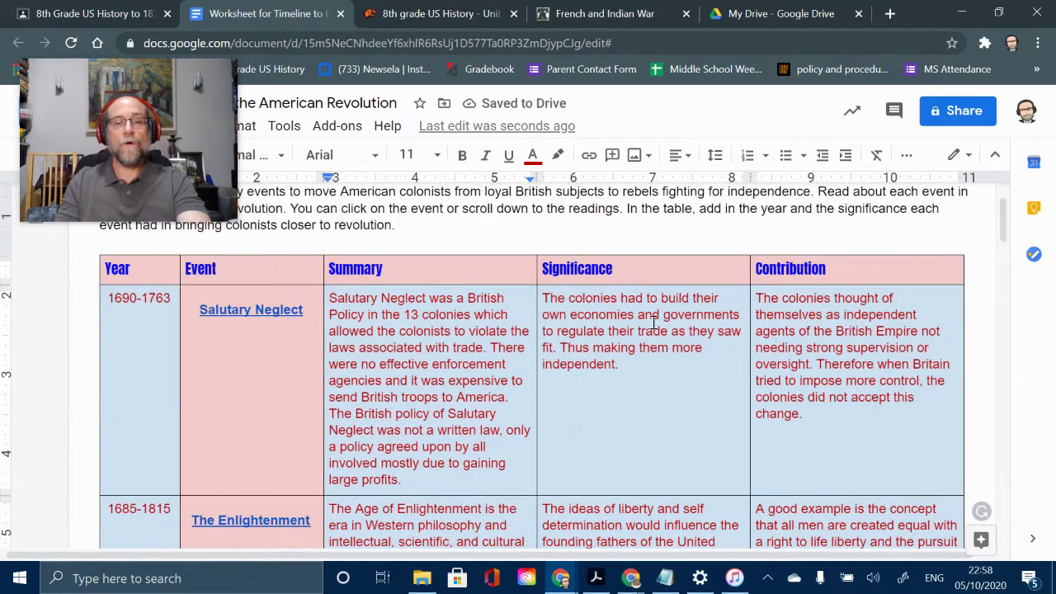
{"action": "scroll", "coordinate": [644, 326], "scroll_direction": "down", "scroll_amount": 8}
{"action": "left_click", "coordinate": [637, 316]}
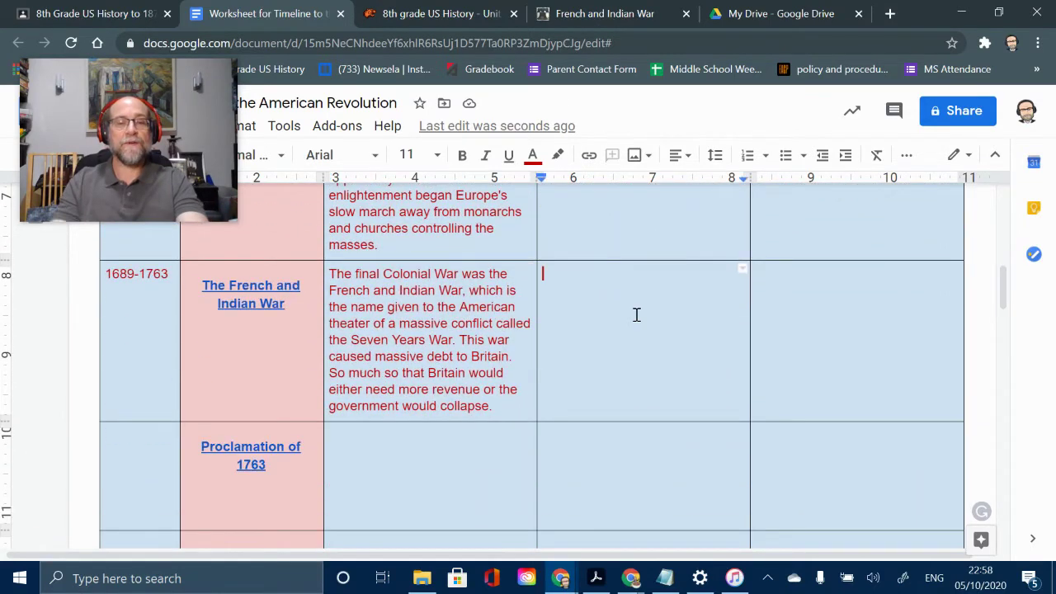
{"action": "type", "text": "The"}
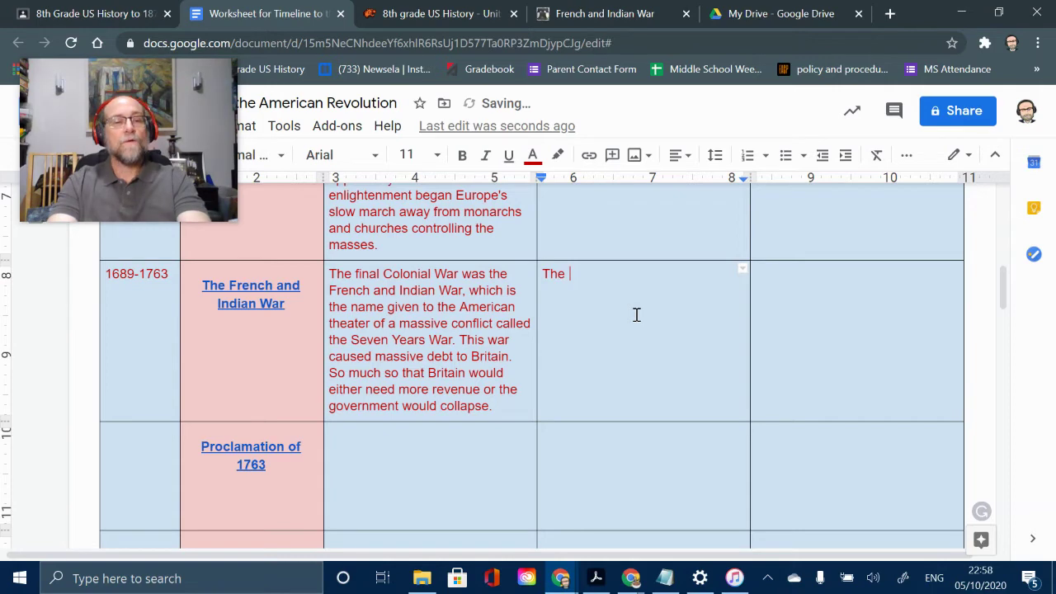
{"action": "type", "text": " Frenc"}
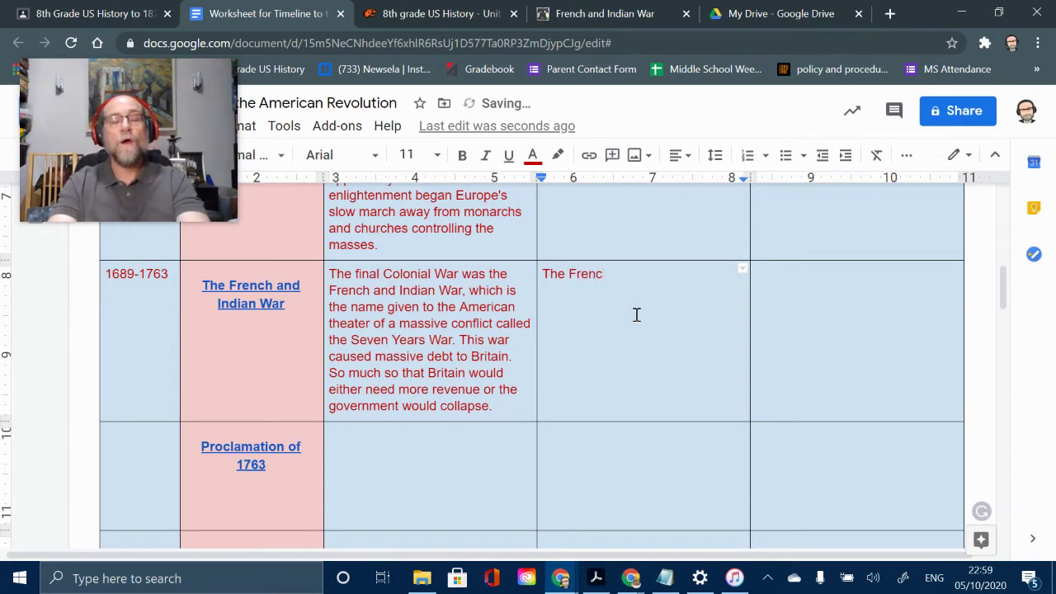
{"action": "type", "text": "h ND"}
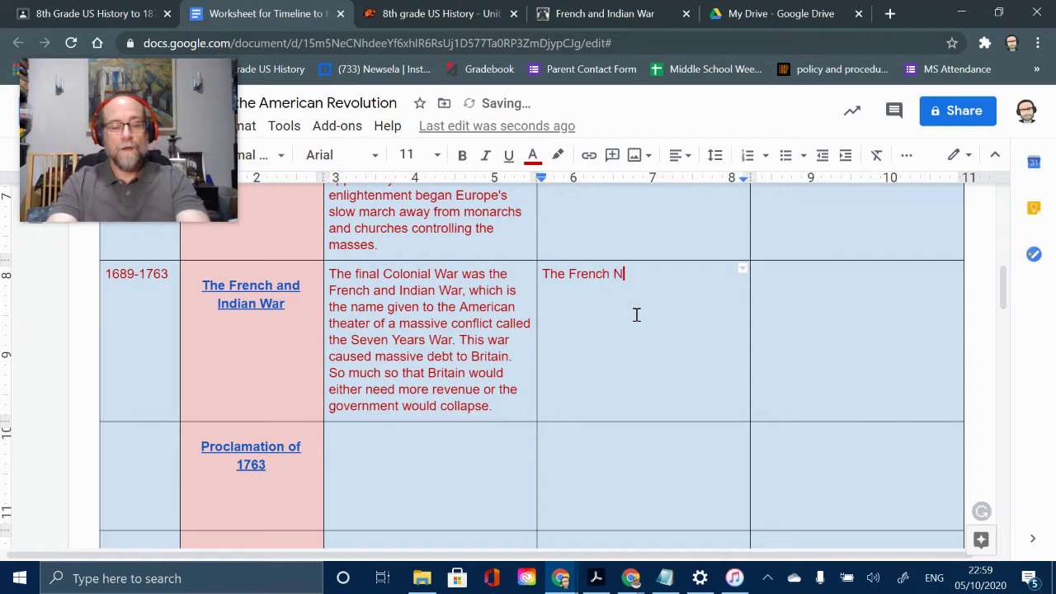
{"action": "key", "text": "BackSpace"}
{"action": "key", "text": "BackSpace"}
{"action": "key", "text": "BackSpace"}
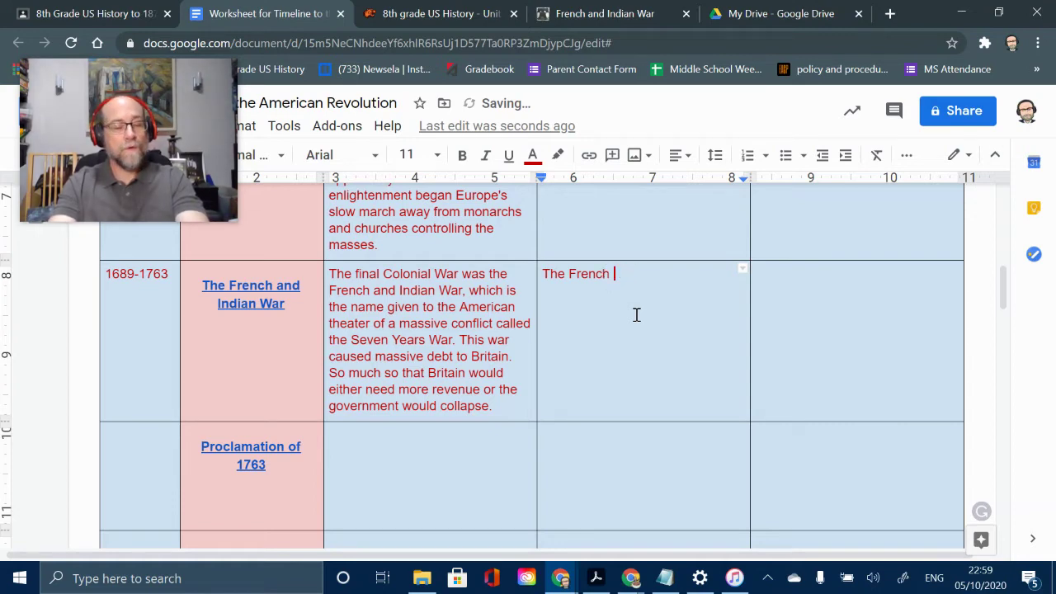
{"action": "type", "text": "and Indian"}
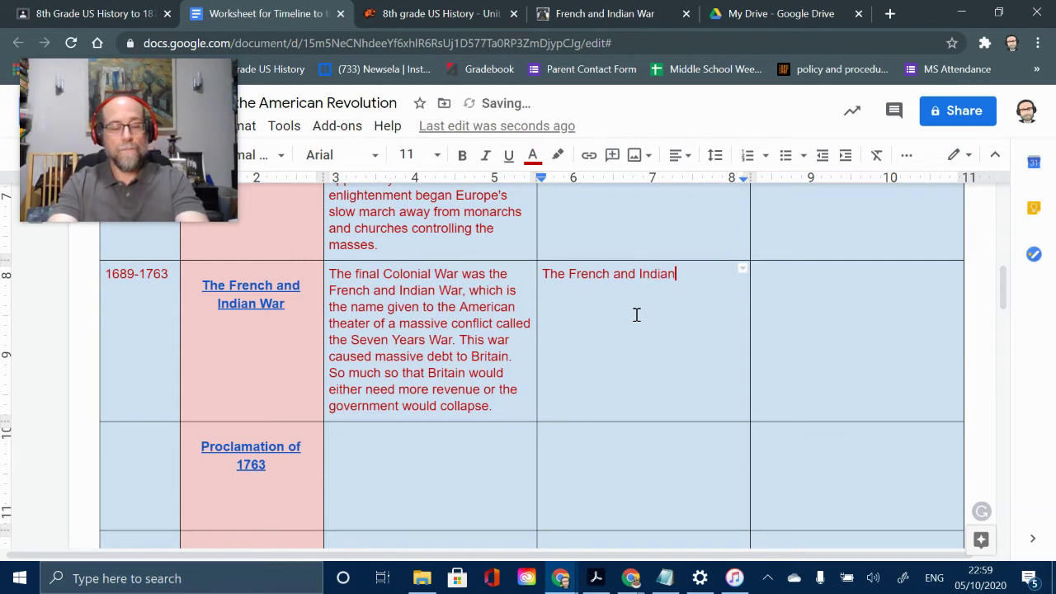
{"action": "type", "text": " War "}
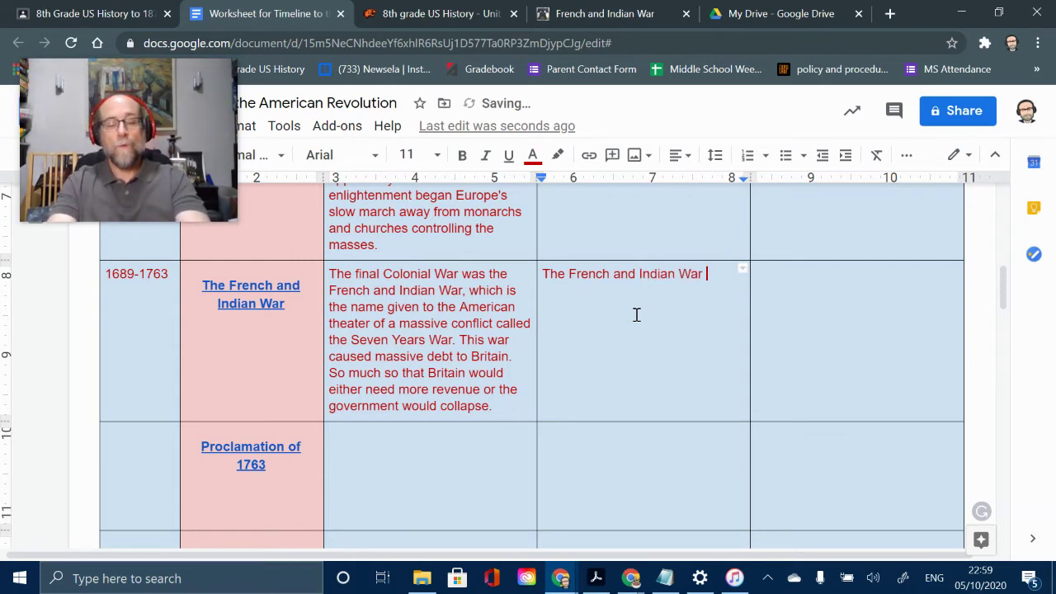
Continue the Significance sentence with "would change the relation ship between Britain and the 13 colonies from one of"
{"action": "type", "text": "wo"}
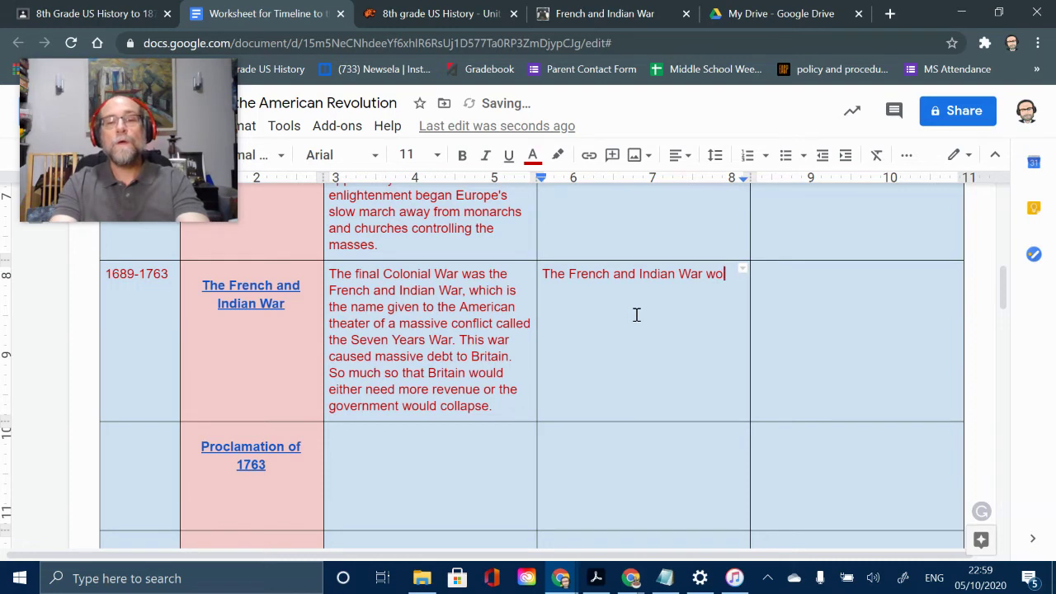
{"action": "type", "text": "uld c"}
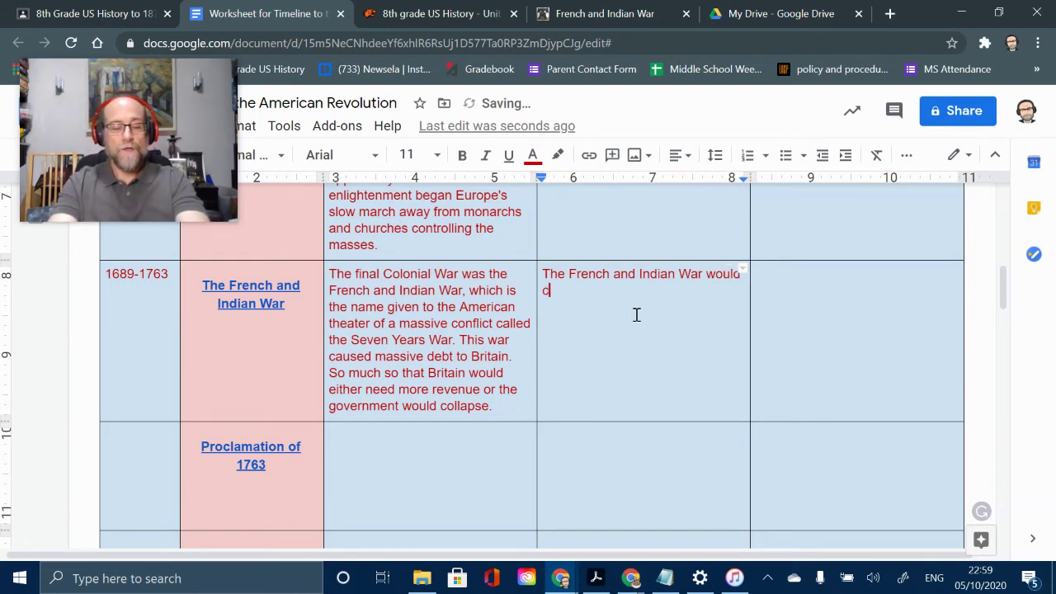
{"action": "type", "text": "hange the re"}
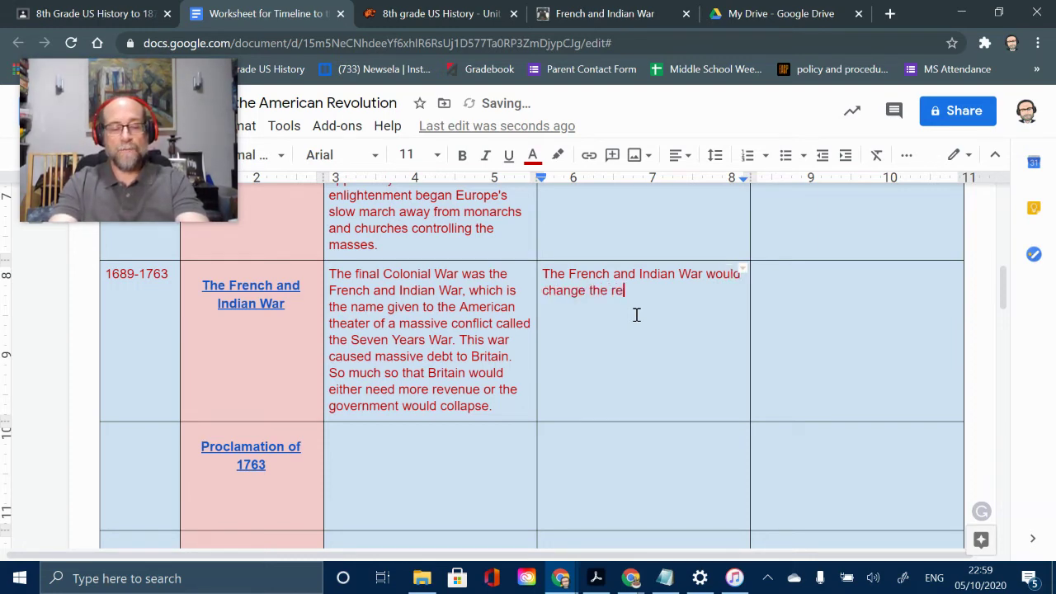
{"action": "type", "text": "lation shi"}
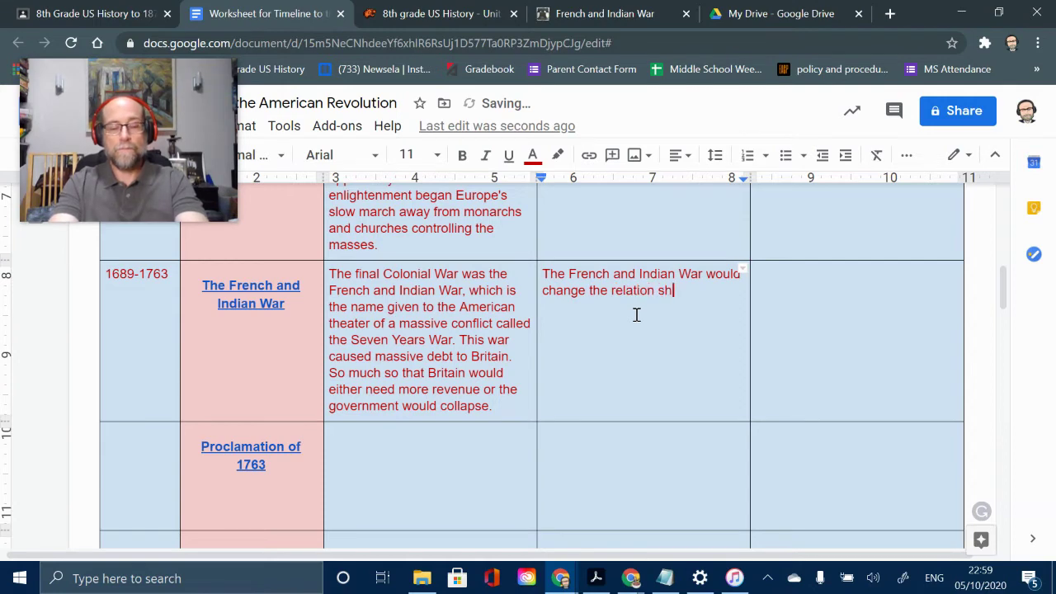
{"action": "key", "text": "BackSpace"}
{"action": "type", "text": "ip "}
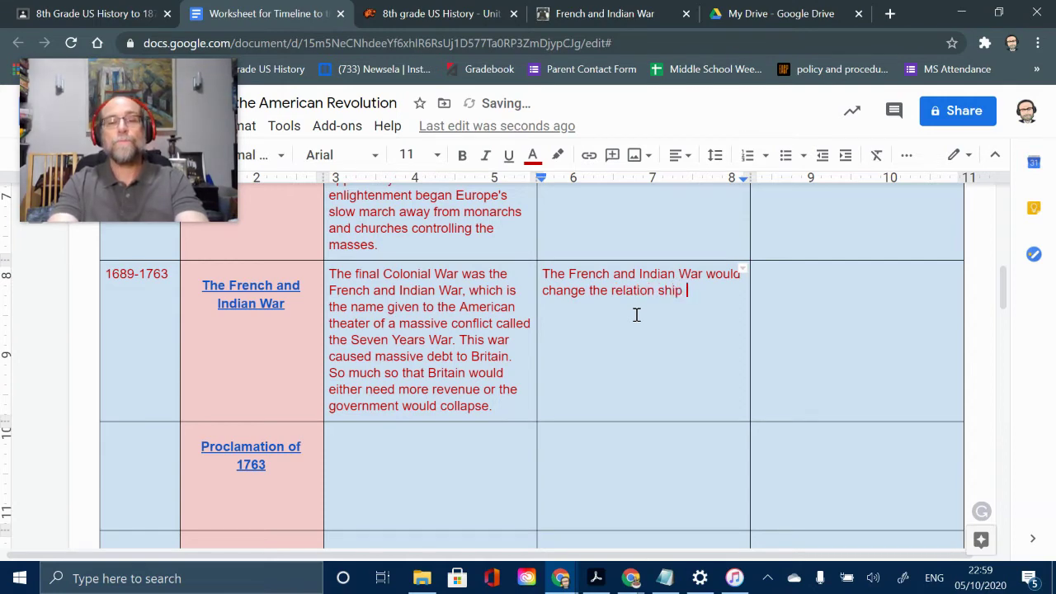
{"action": "type", "text": "betwe"}
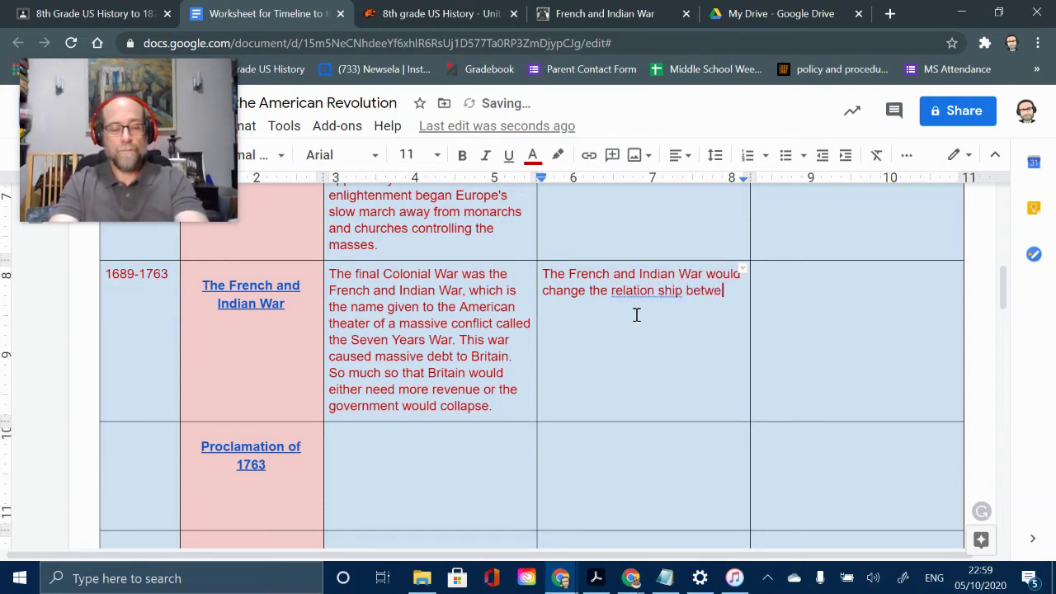
{"action": "type", "text": "en B"}
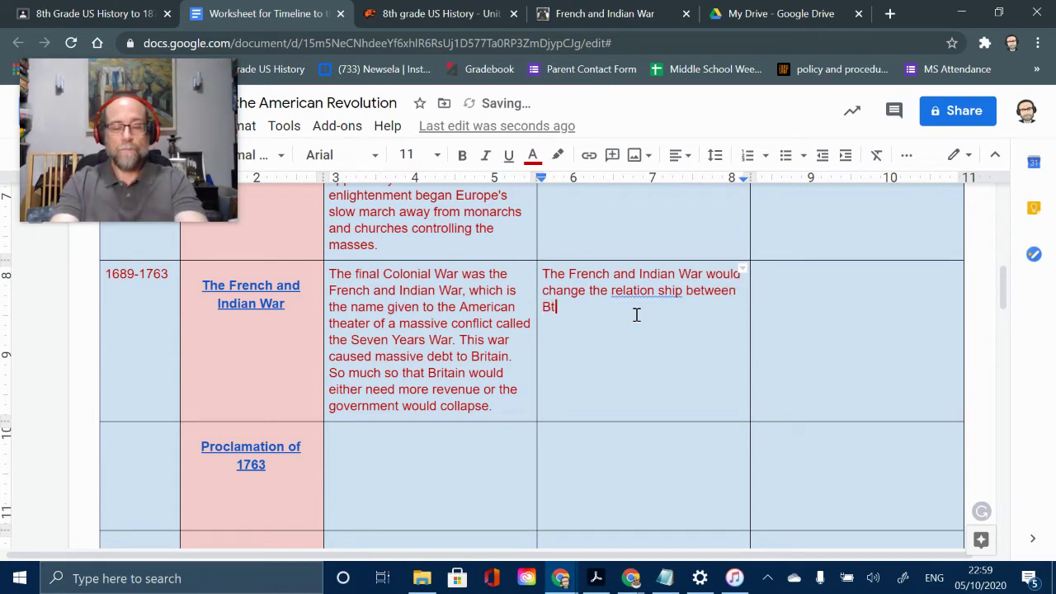
{"action": "type", "text": "ritain and the 13"}
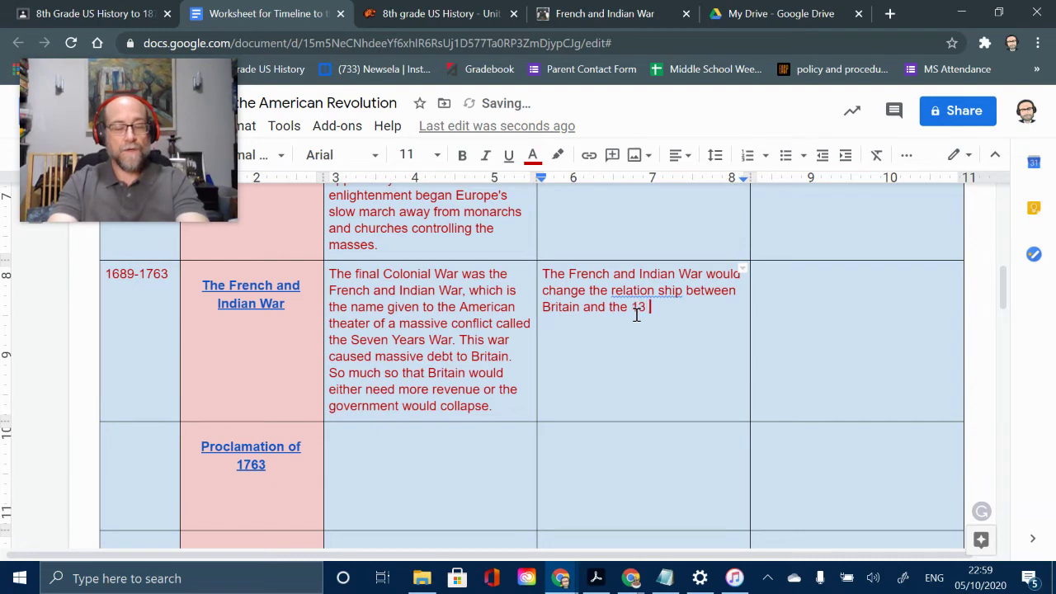
{"action": "type", "text": " colonie"}
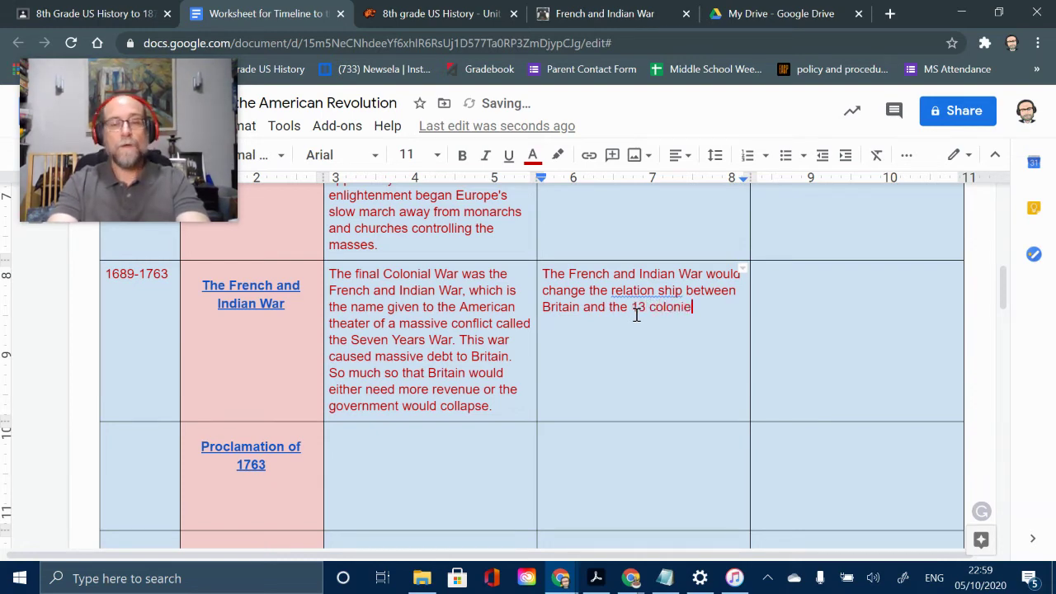
{"action": "type", "text": "s from one of"}
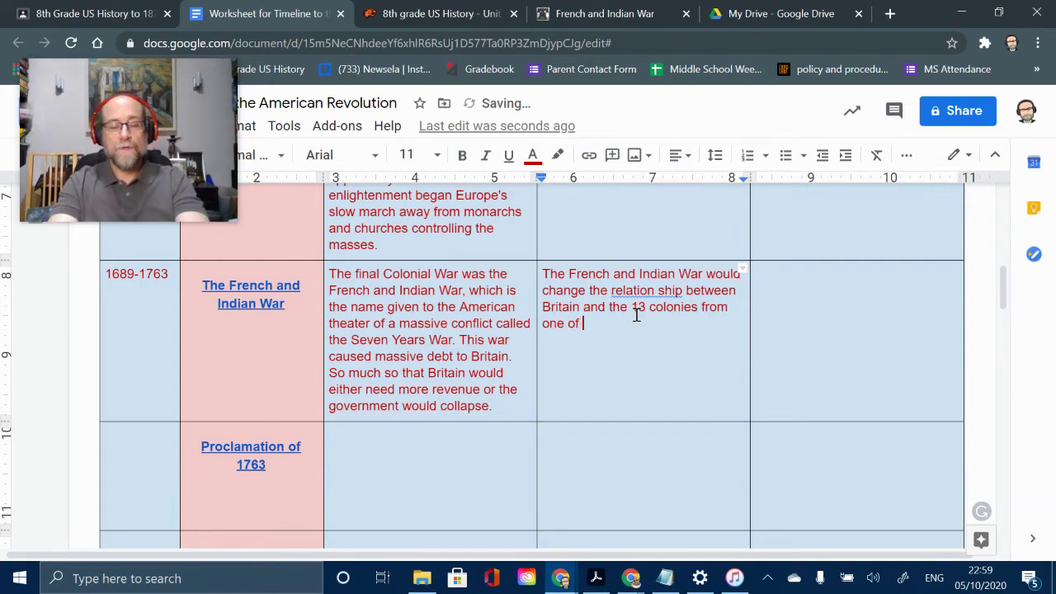
Copy "Salutary Neglect" from the first row's summary into the end of the Significance sentence and finish it with "to one of direct control."
{"action": "scroll", "coordinate": [627, 310], "scroll_direction": "up", "scroll_amount": 5}
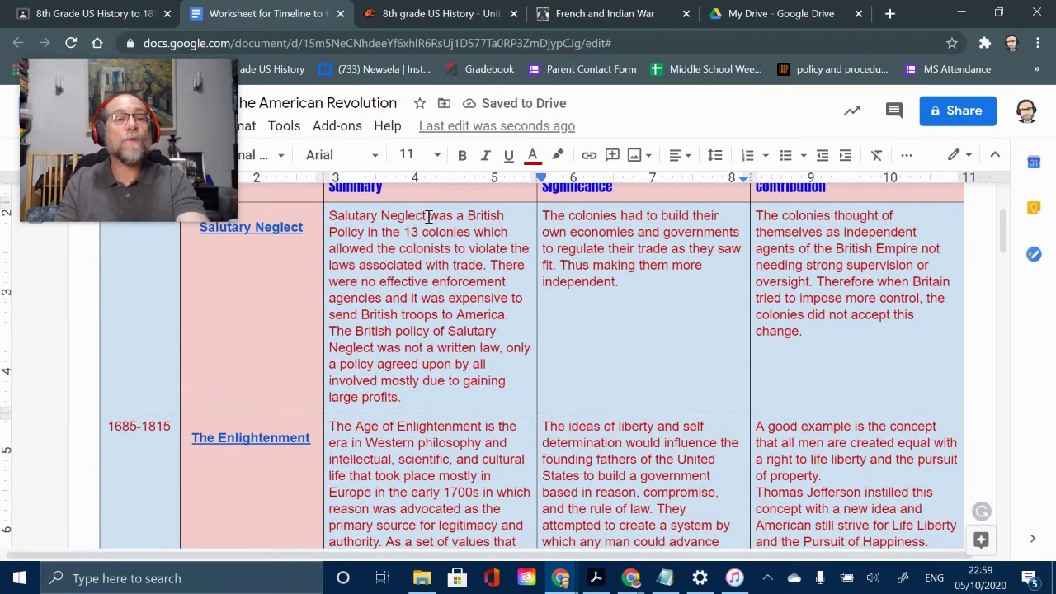
{"action": "left_click_drag", "start_coordinate": [425, 215], "coordinate": [331, 216]}
{"action": "key", "text": "ctrl+c"}
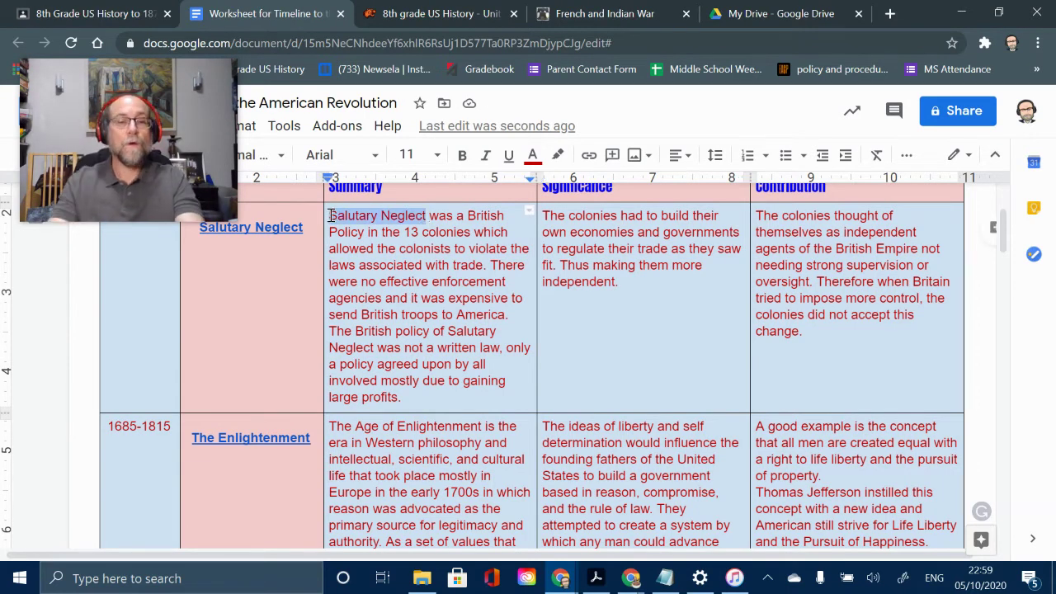
{"action": "scroll", "coordinate": [558, 306], "scroll_direction": "down", "scroll_amount": 5}
{"action": "left_click", "coordinate": [613, 325]}
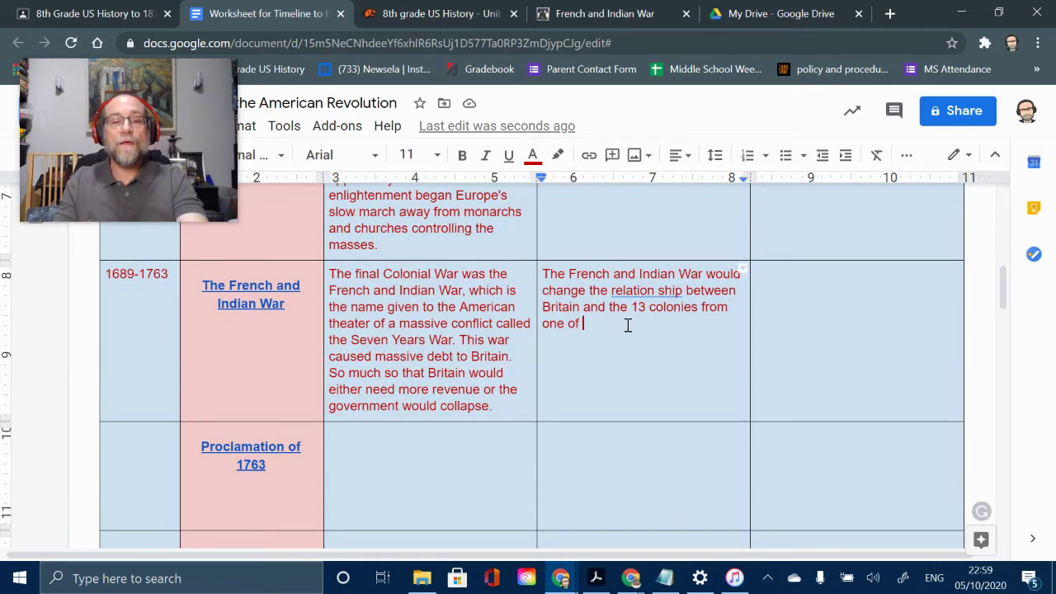
{"action": "key", "text": "ctrl+v"}
{"action": "type", "text": "to one of "}
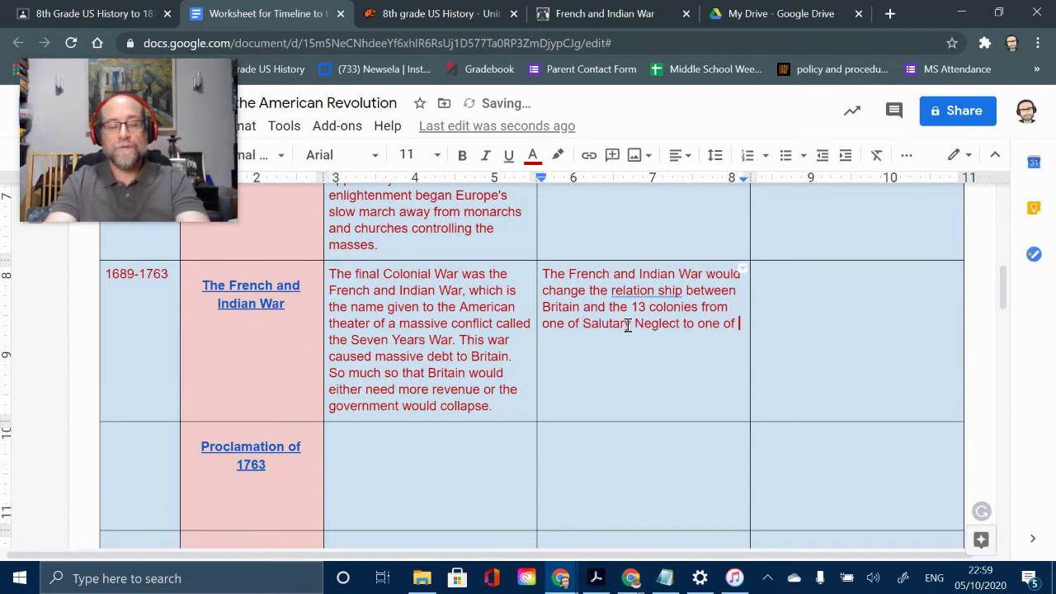
{"action": "type", "text": "direct contro"}
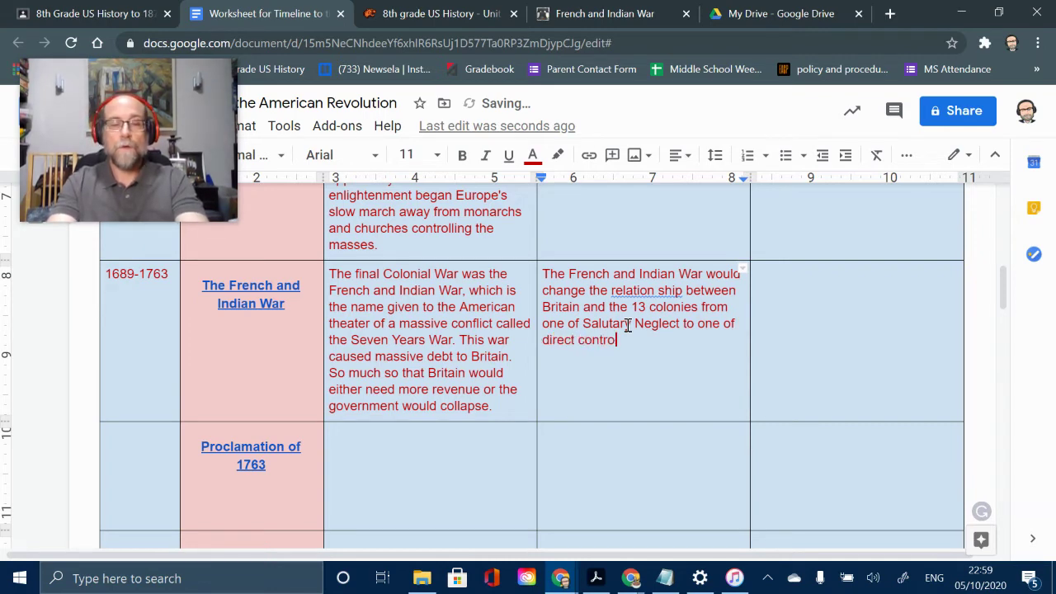
{"action": "type", "text": "l."}
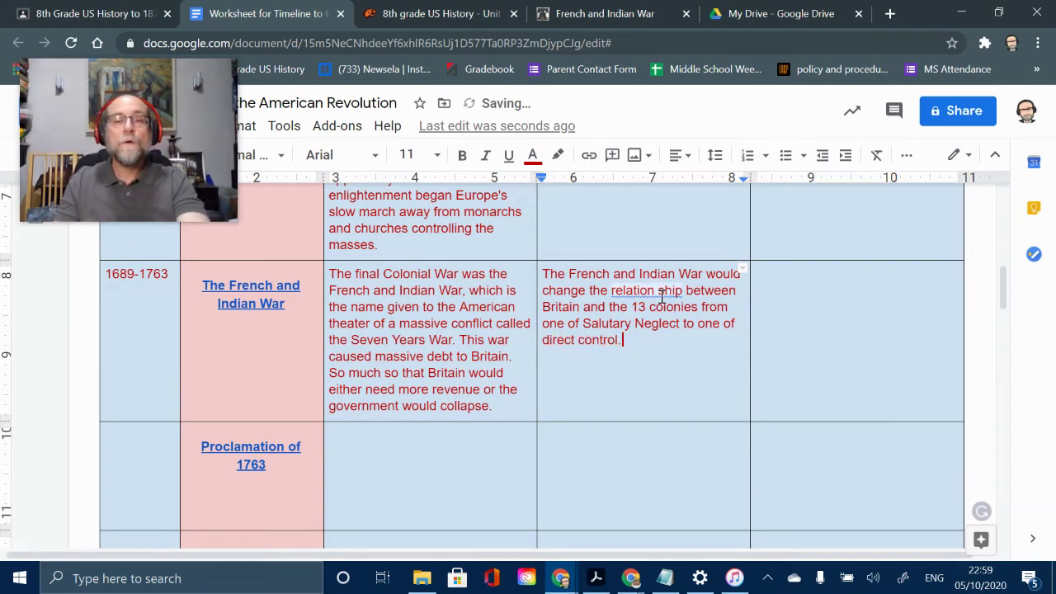
Correct "relation ship" to "relationship" in the Significance text and start a second sentence at its end with "This would lead to animosity"
{"action": "right_click", "coordinate": [658, 287]}
{"action": "left_click", "coordinate": [715, 338]}
{"action": "left_click", "coordinate": [734, 344]}
{"action": "type", "text": "Th"}
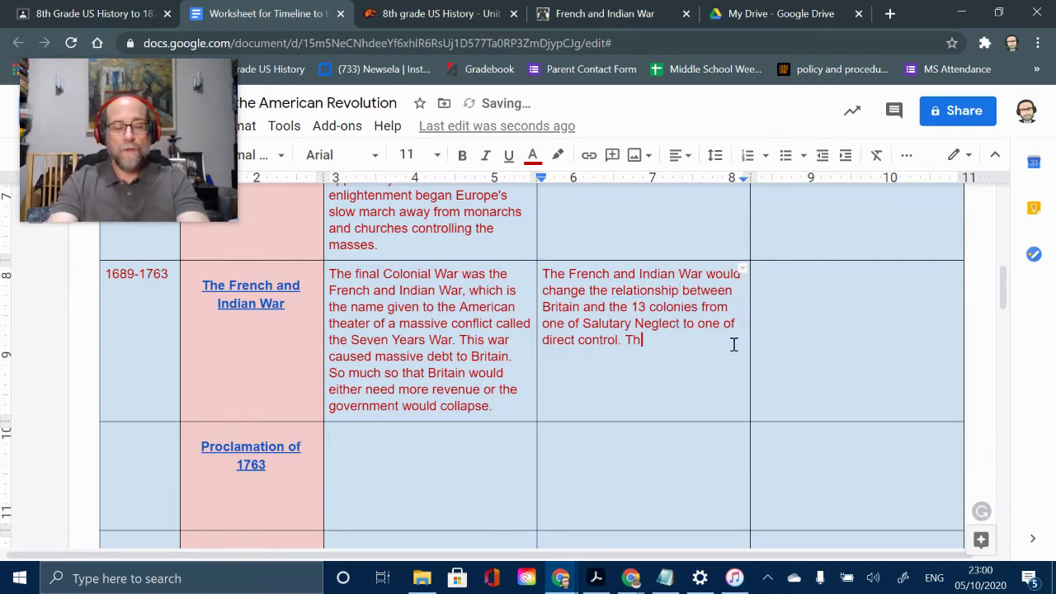
{"action": "type", "text": "is would lead"}
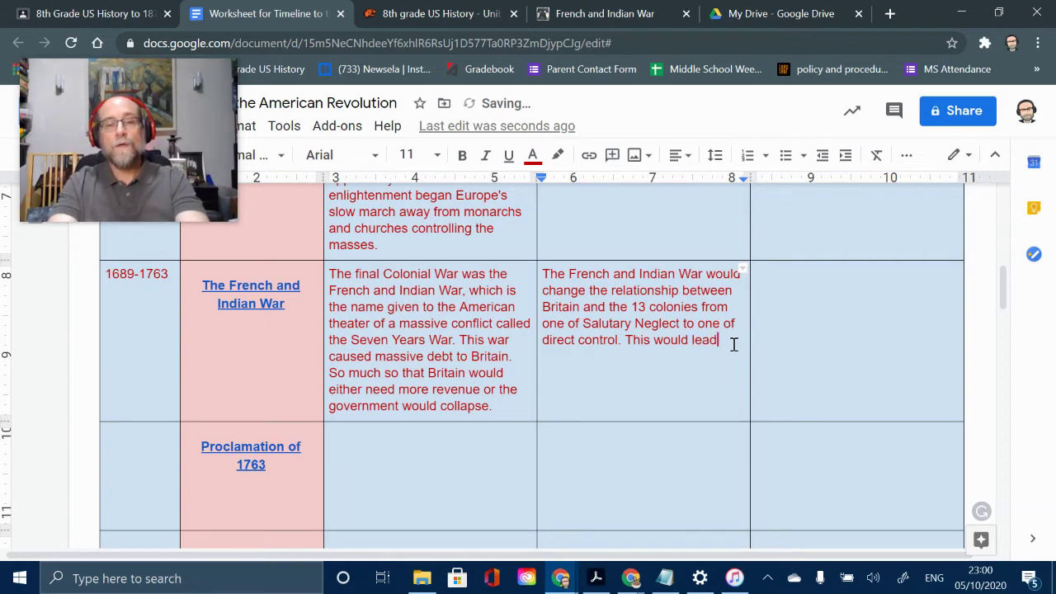
{"action": "type", "text": " to an"}
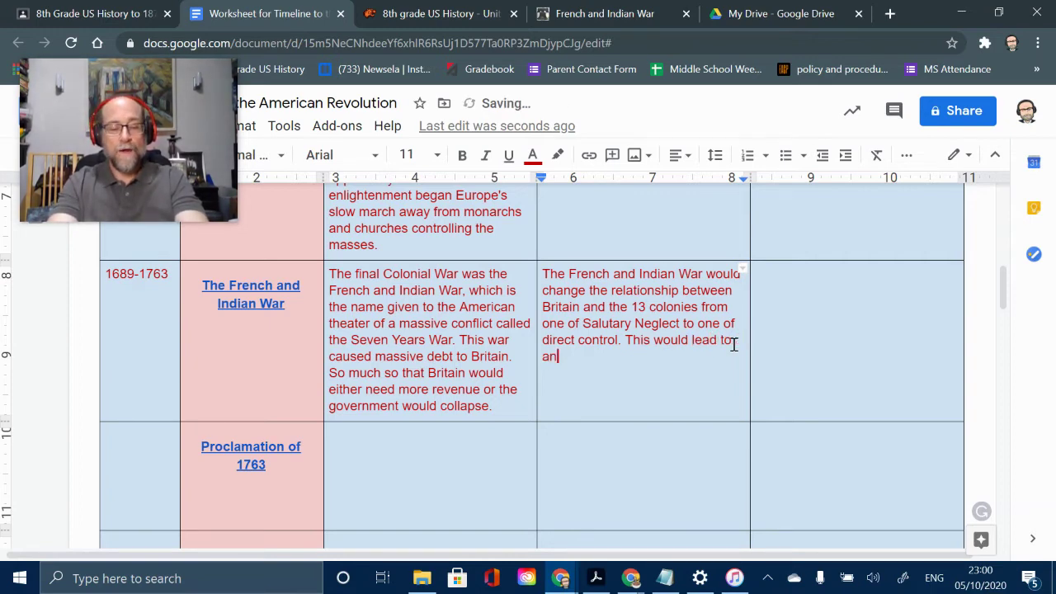
{"action": "type", "text": "imis"}
{"action": "type", "text": "ity"}
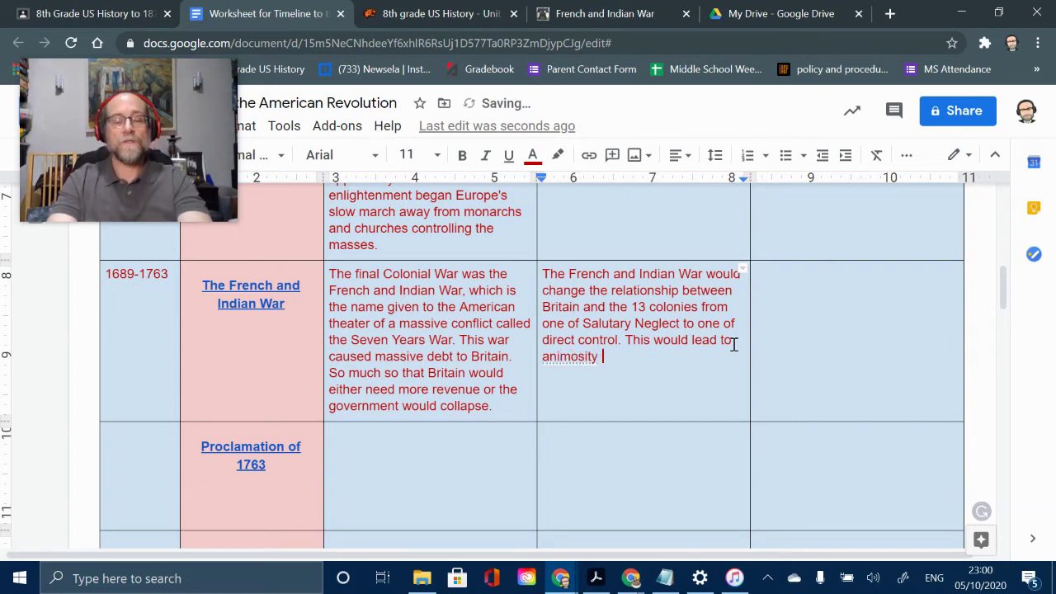
{"action": "right_click", "coordinate": [570, 358]}
{"action": "left_click", "coordinate": [550, 363]}
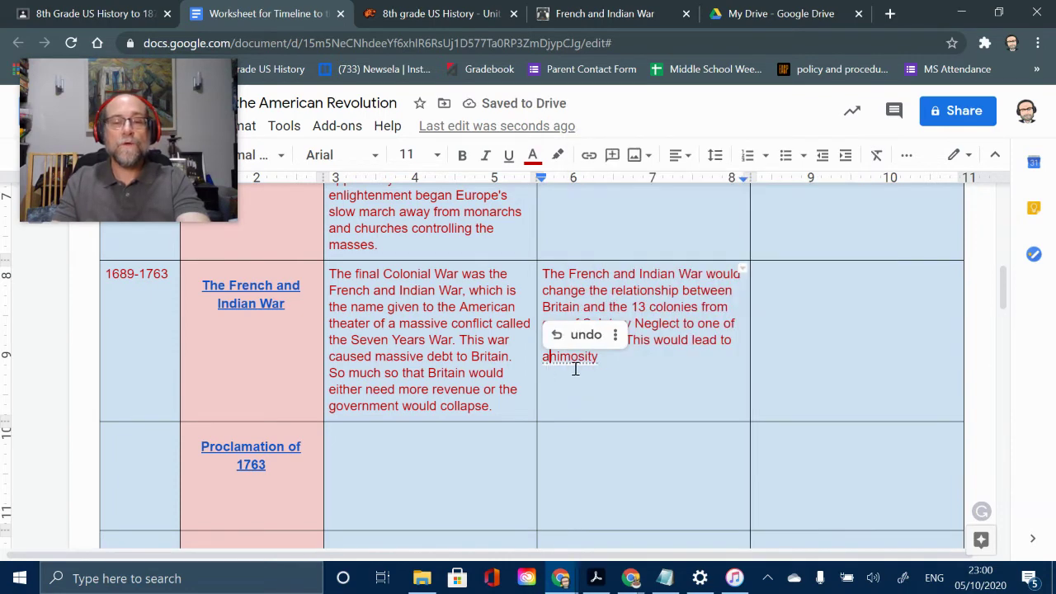
{"action": "left_click", "coordinate": [615, 334]}
Complete the second Significance sentence after "animosity" with "between both parties."
{"action": "left_click", "coordinate": [714, 363]}
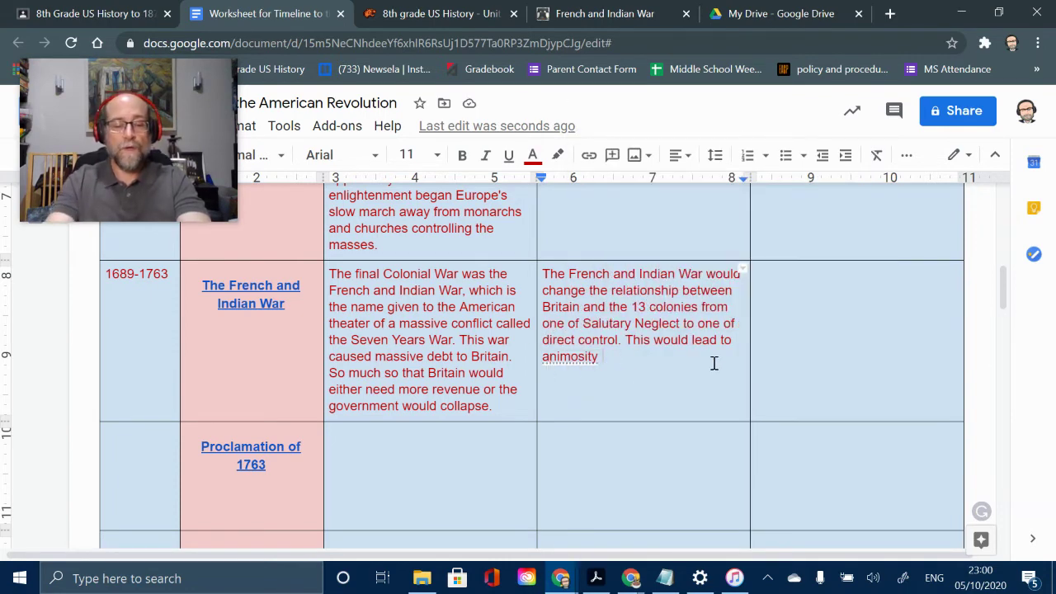
{"action": "type", "text": "between"}
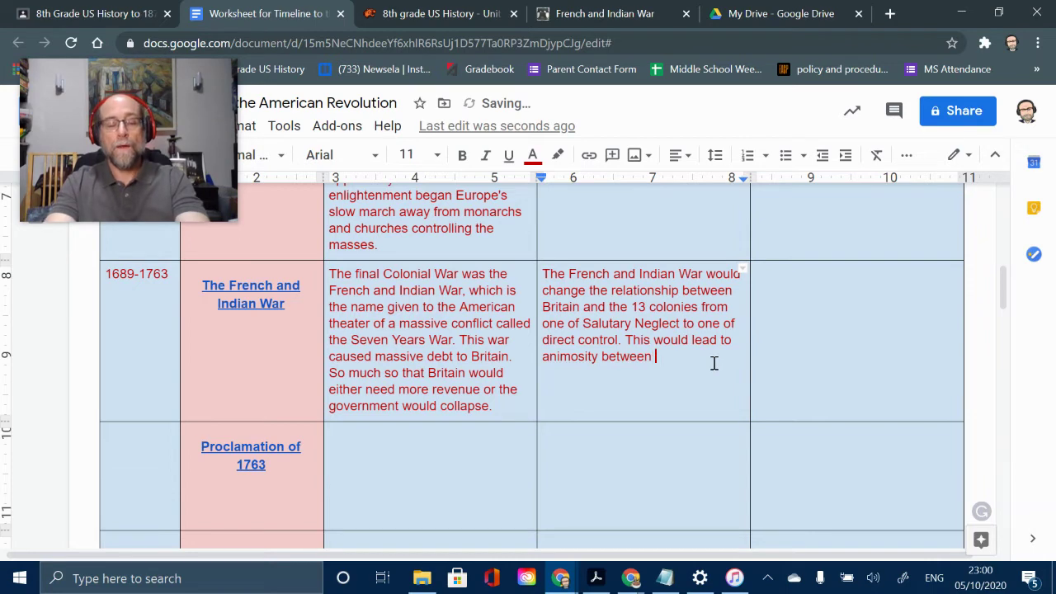
{"action": "type", "text": " both parties"}
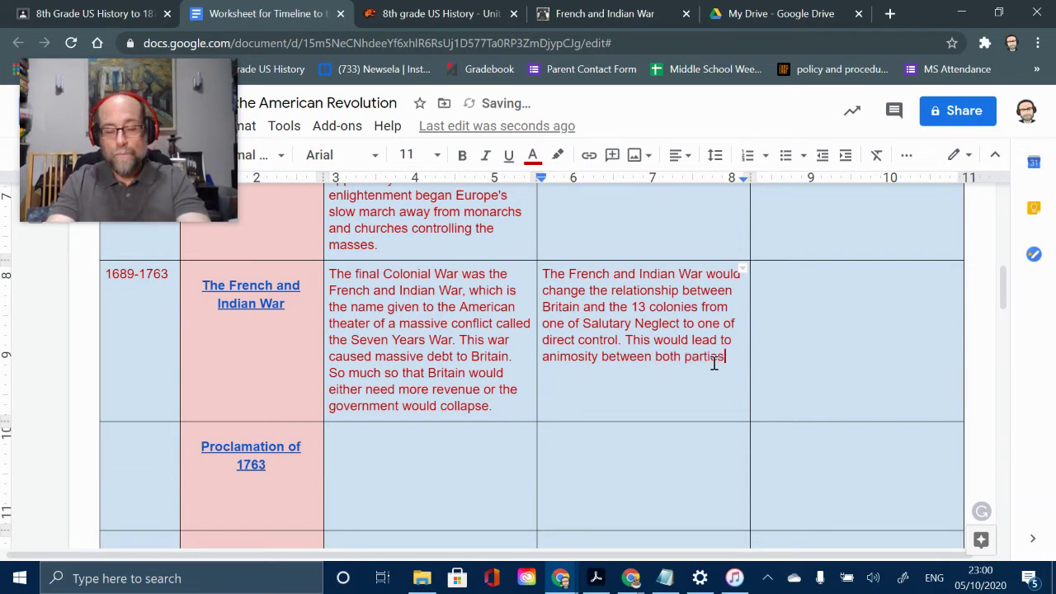
{"action": "type", "text": "."}
Start the French and Indian War row's Contribution text with "The resentment over new restrictions on the colonies would"
{"action": "scroll", "coordinate": [817, 349], "scroll_direction": "up", "scroll_amount": 10}
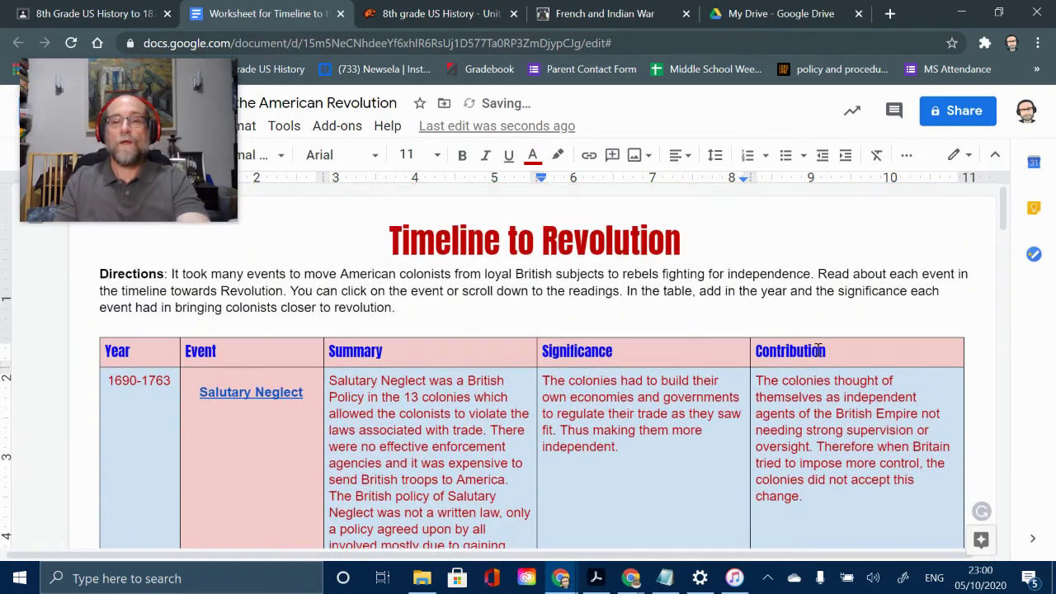
{"action": "scroll", "coordinate": [860, 375], "scroll_direction": "down", "scroll_amount": 10}
{"action": "left_click", "coordinate": [820, 328]}
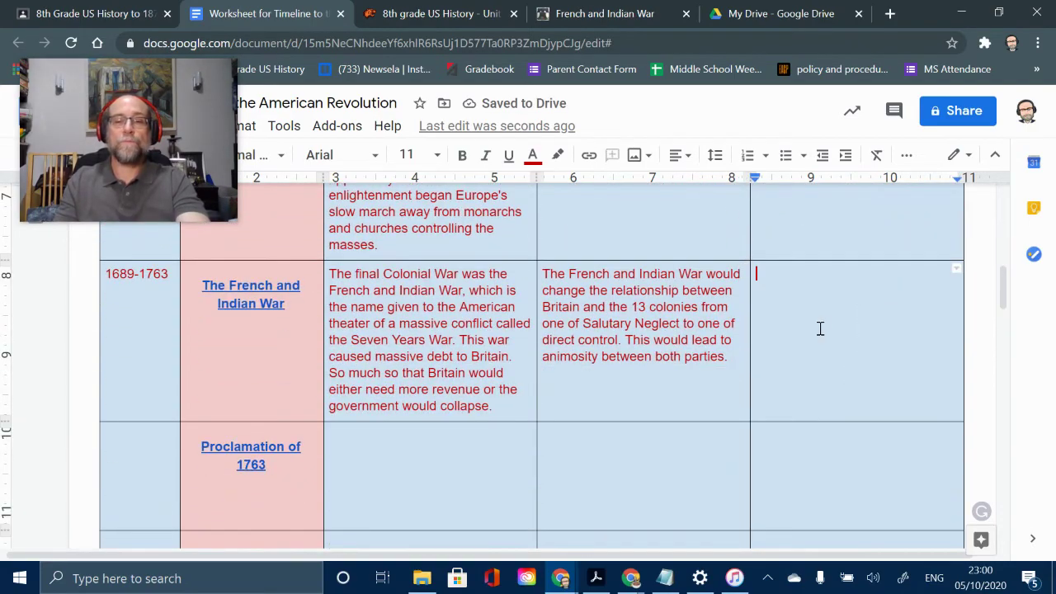
{"action": "type", "text": "The resentment over "}
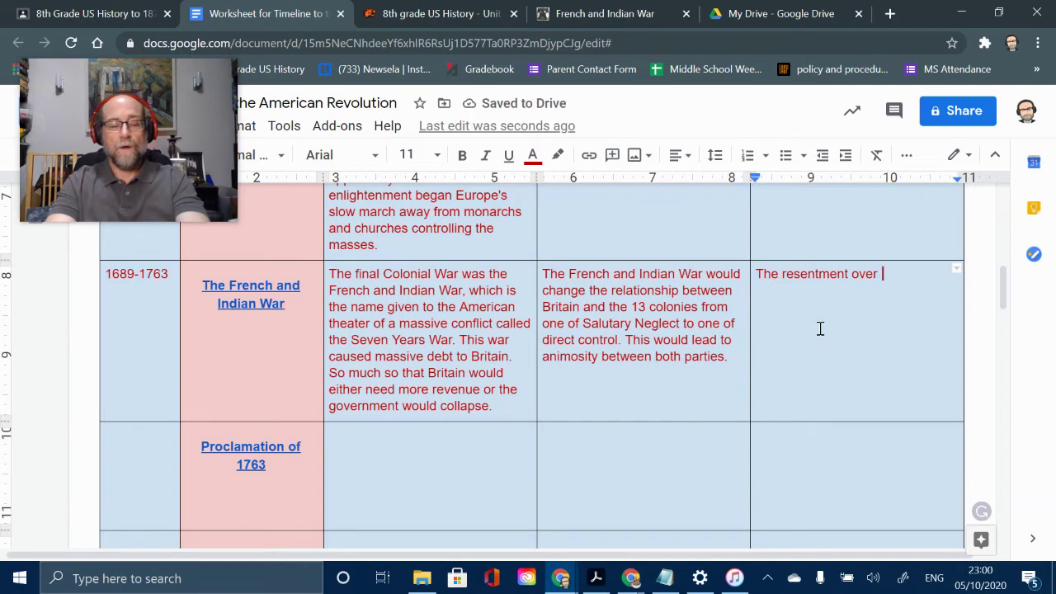
{"action": "type", "text": "new res"}
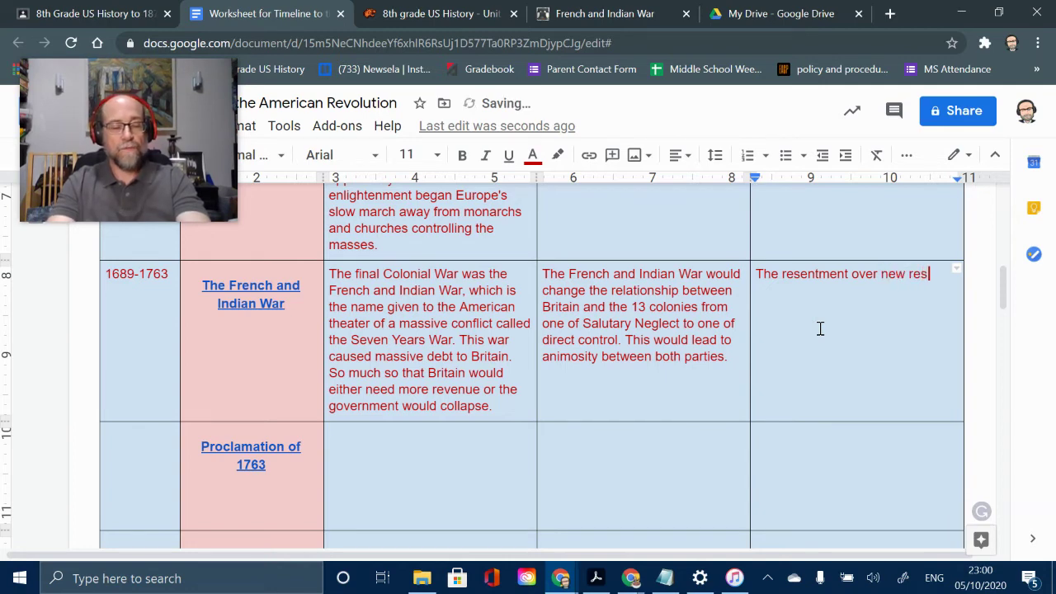
{"action": "type", "text": "trictions o"}
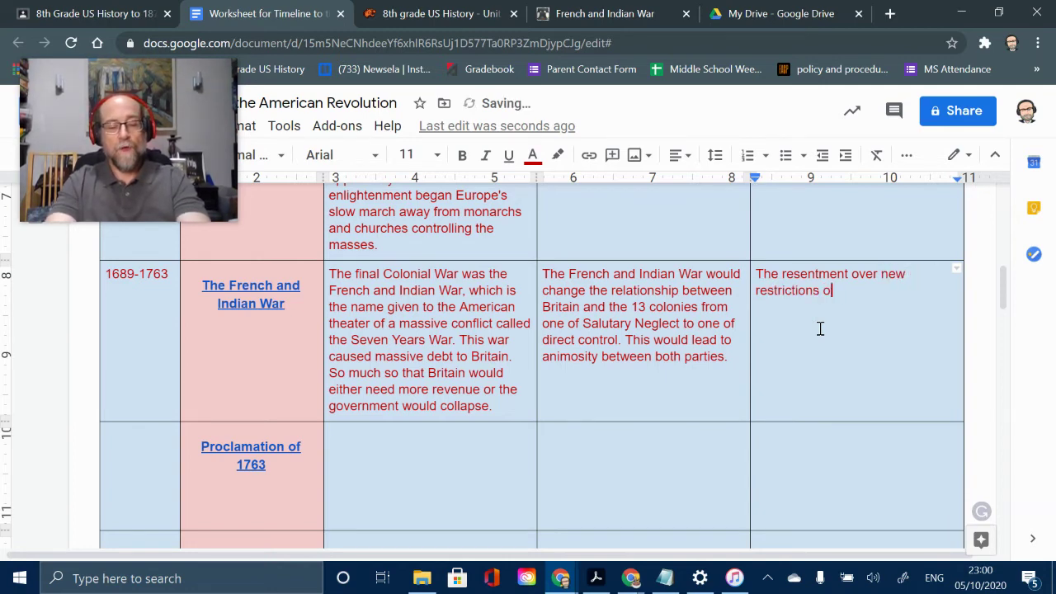
{"action": "type", "text": "n the colon"}
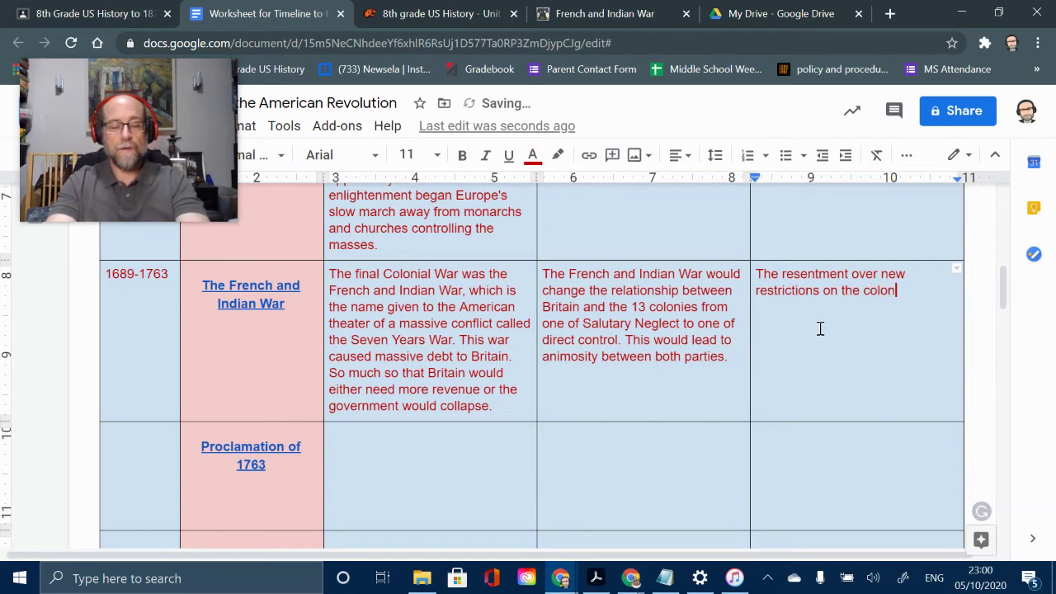
{"action": "type", "text": "ies wou"}
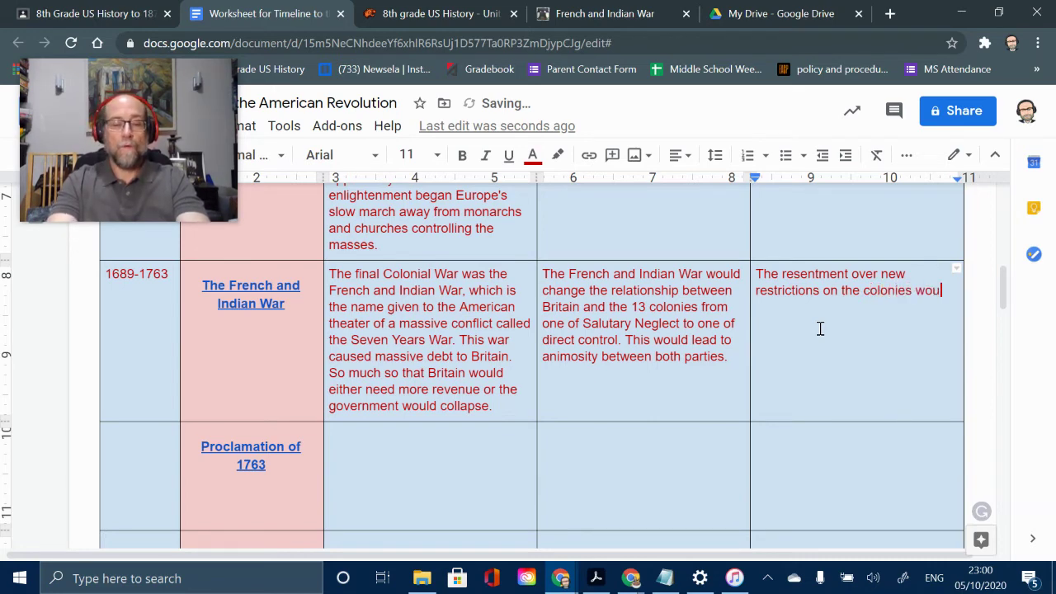
{"action": "type", "text": "ld "}
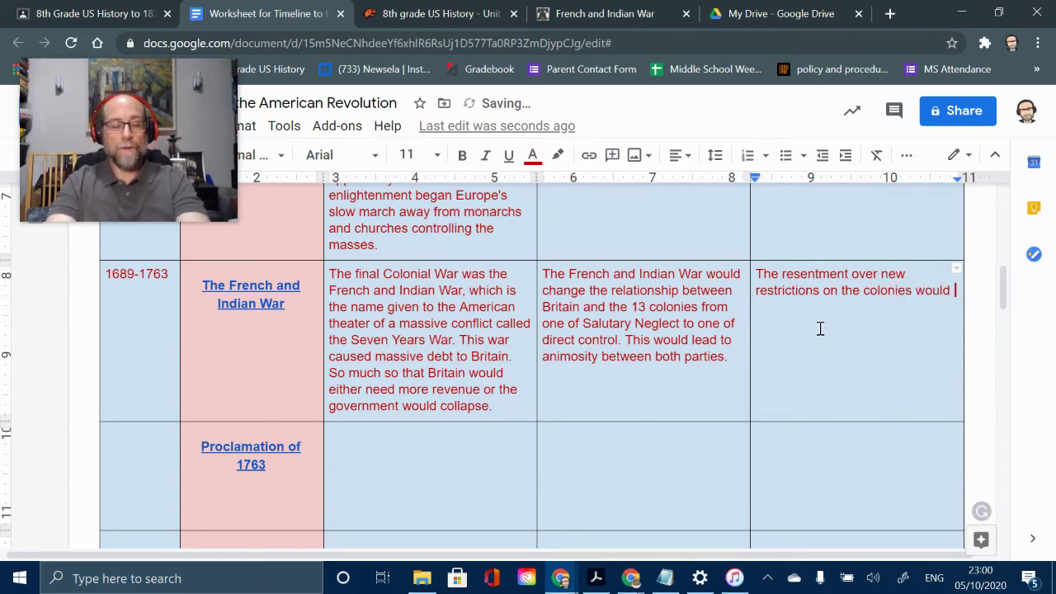
{"action": "type", "text": "begin"}
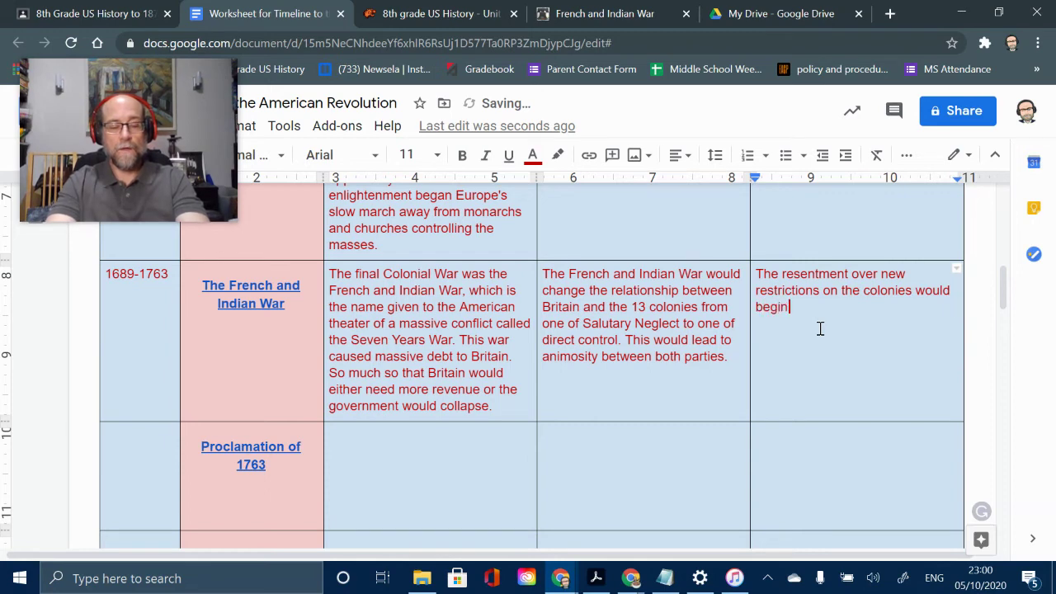
{"action": "key", "text": "BackSpace"}
{"action": "key", "text": "BackSpace"}
{"action": "key", "text": "BackSpace"}
{"action": "key", "text": "BackSpace"}
{"action": "key", "text": "BackSpace"}
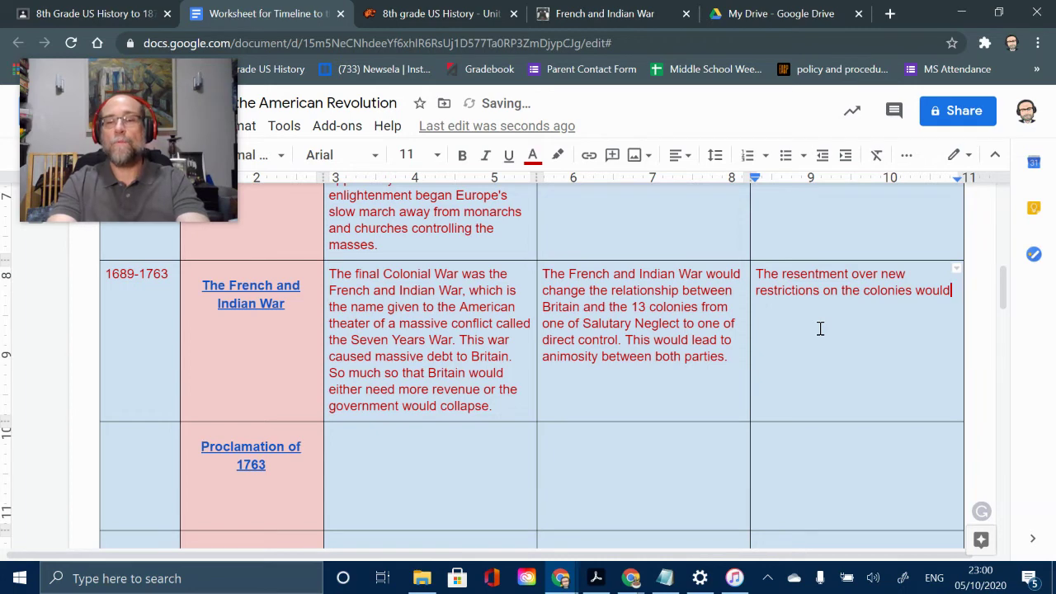
Complete the Contribution sentence after "would" with "accelerate the need for those in North America to desire independence."
{"action": "type", "text": "accelerate the "}
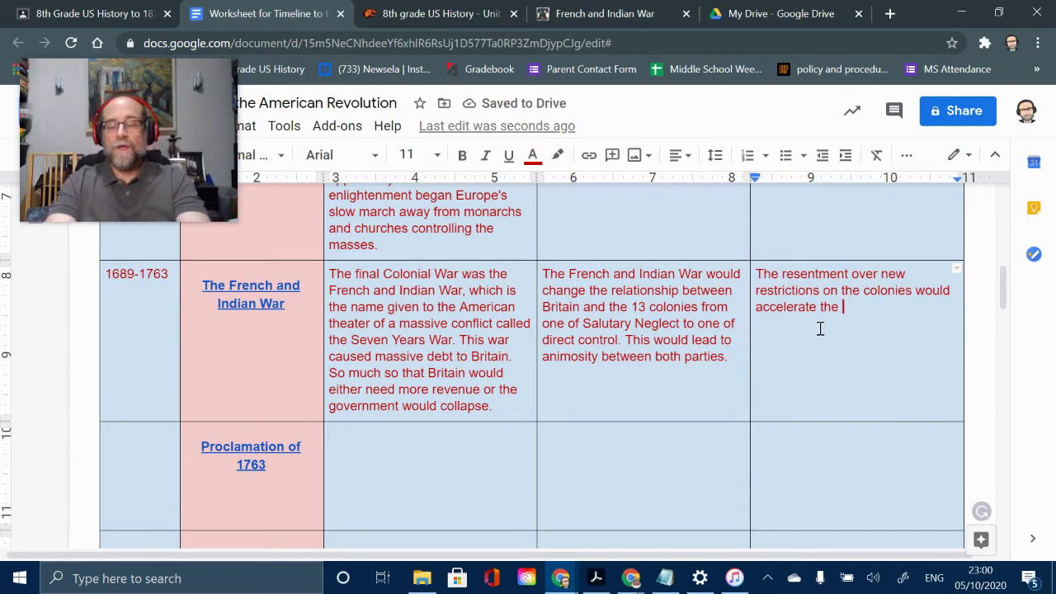
{"action": "type", "text": "need for"}
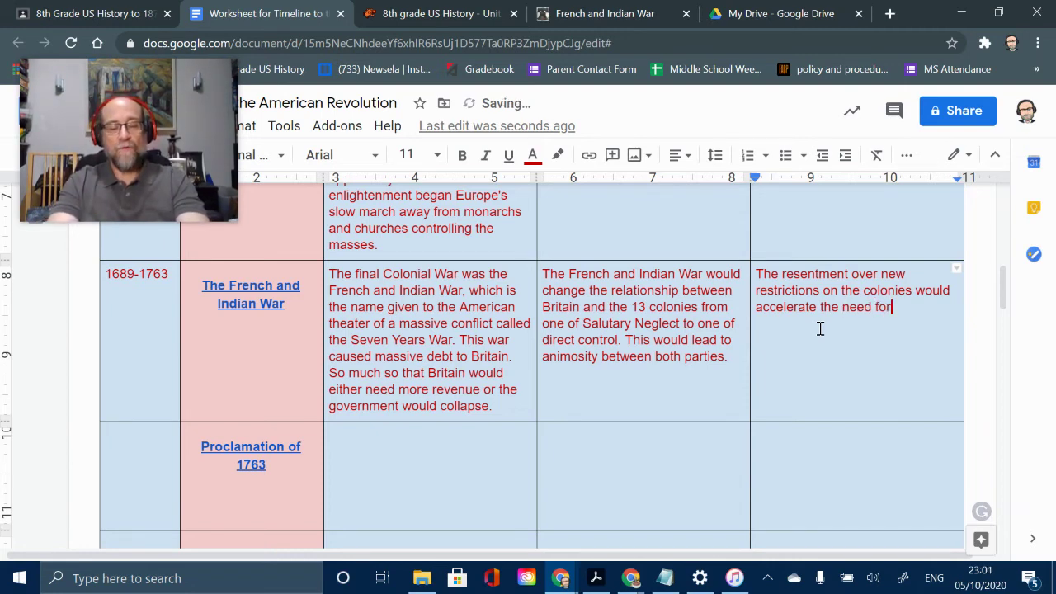
{"action": "type", "text": " those "}
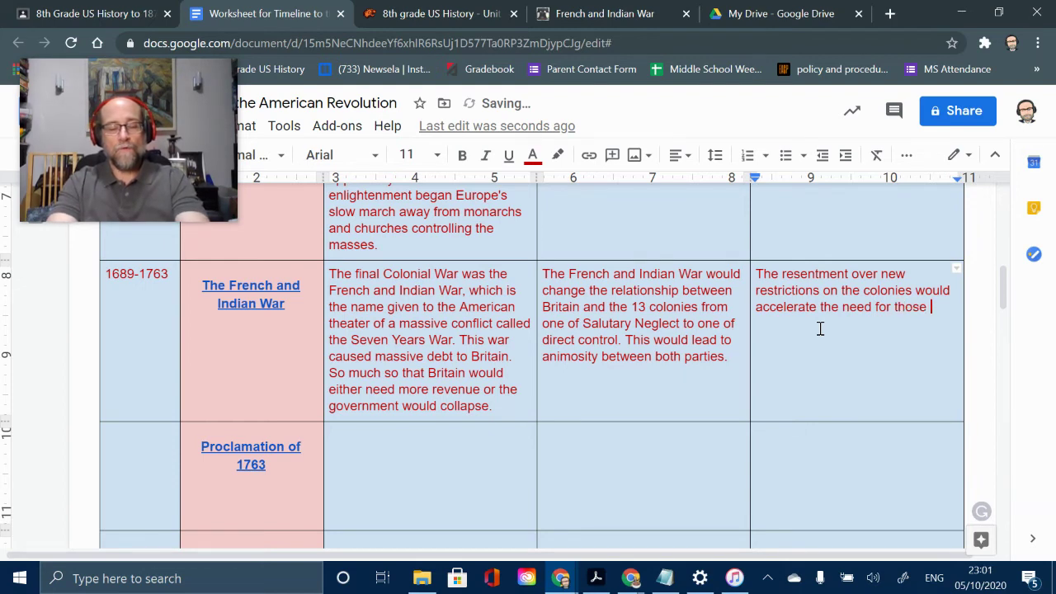
{"action": "type", "text": "in Nor"}
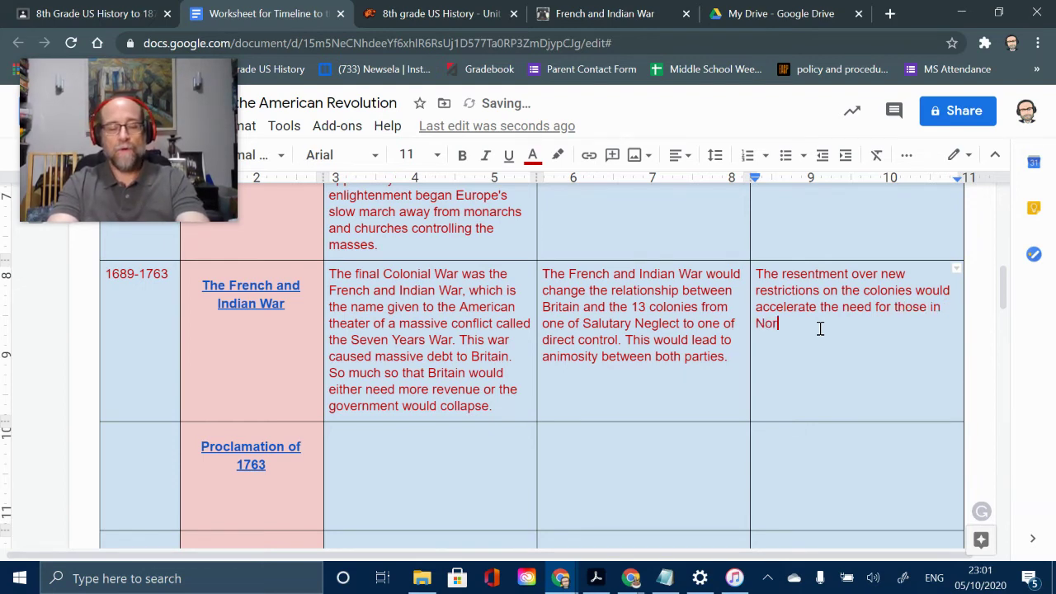
{"action": "type", "text": "th A"}
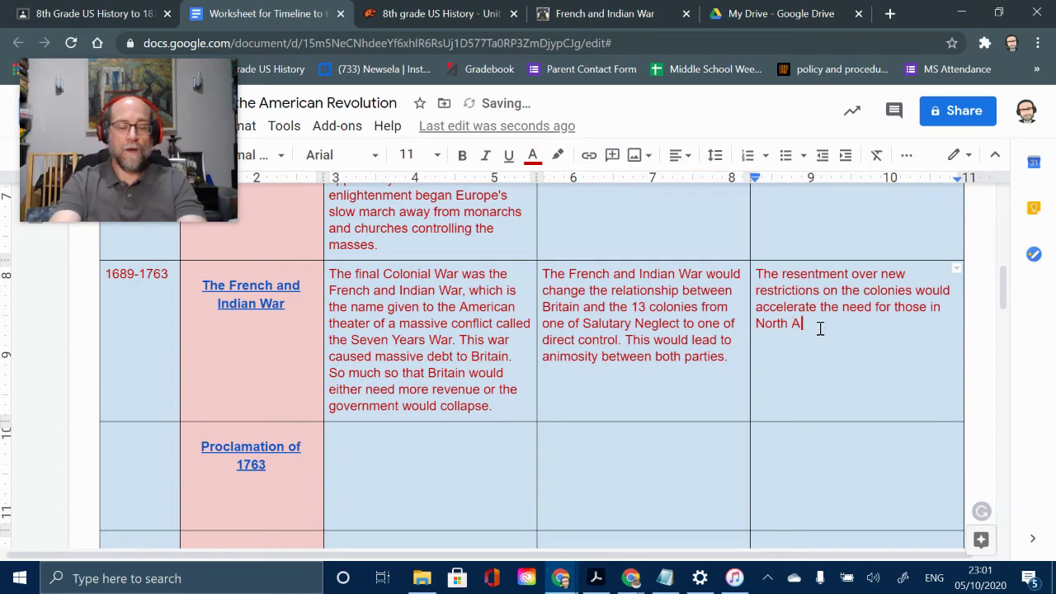
{"action": "type", "text": "merica "}
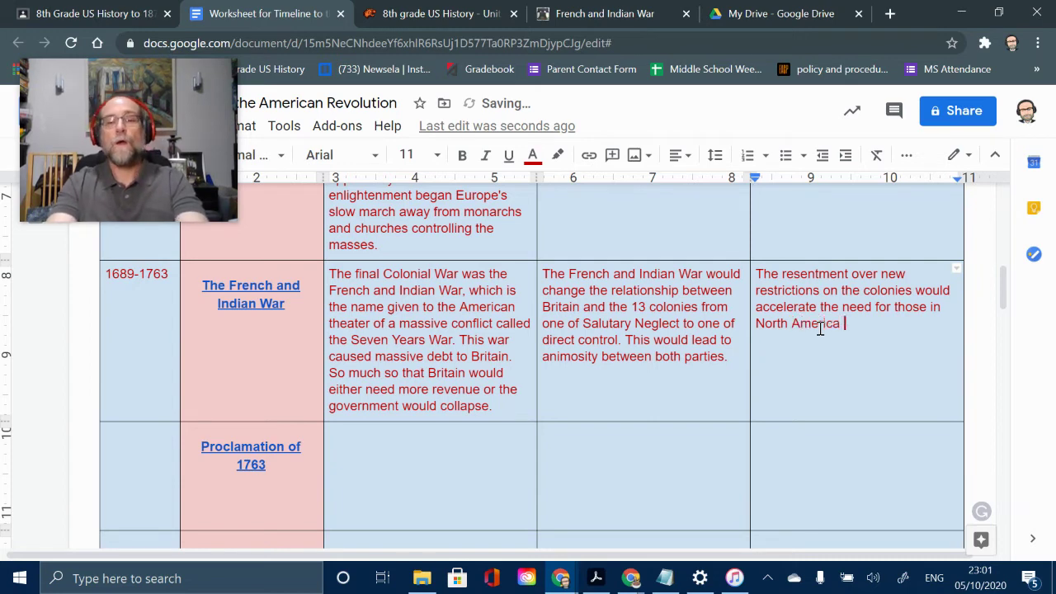
{"action": "type", "text": "to desir"}
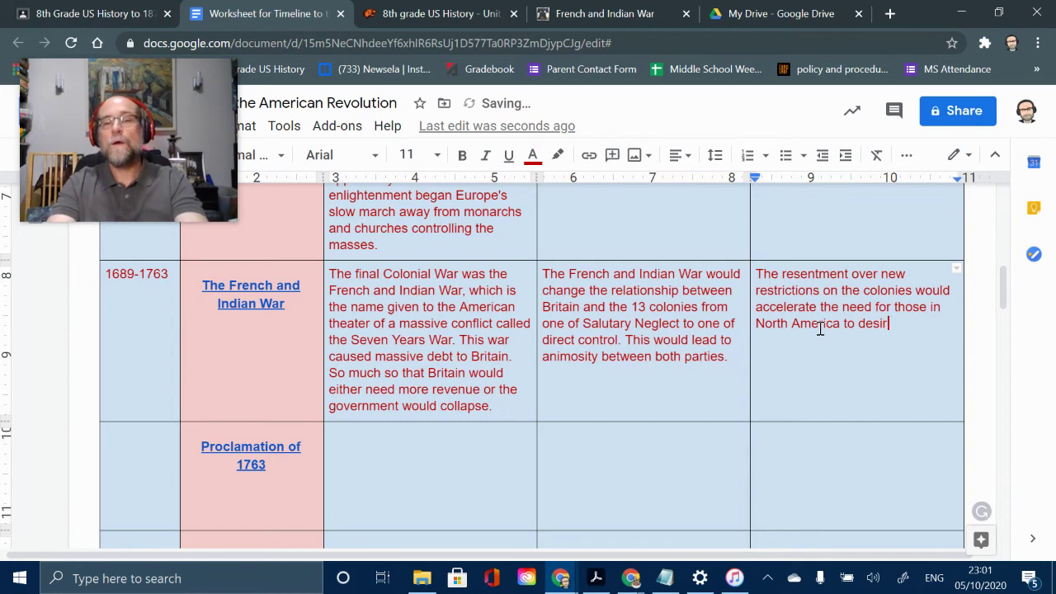
{"action": "type", "text": "e independence."}
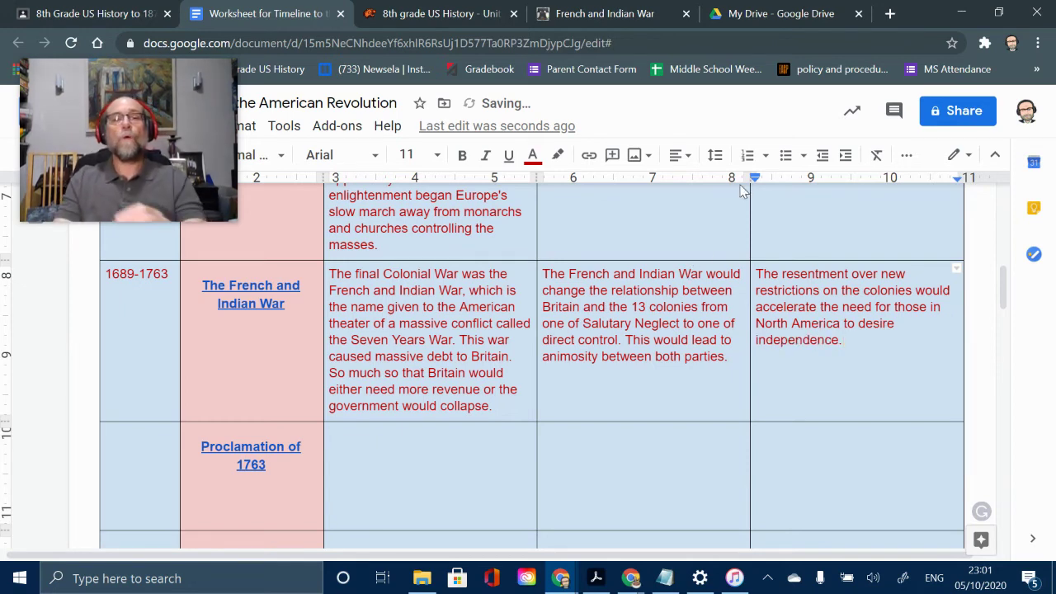
Look over the French and Indian War article on ushistory.org and the event links on the Unit 3 class page
{"action": "left_click", "coordinate": [580, 18]}
{"action": "scroll", "coordinate": [569, 330], "scroll_direction": "down", "scroll_amount": 2}
{"action": "left_click", "coordinate": [571, 334]}
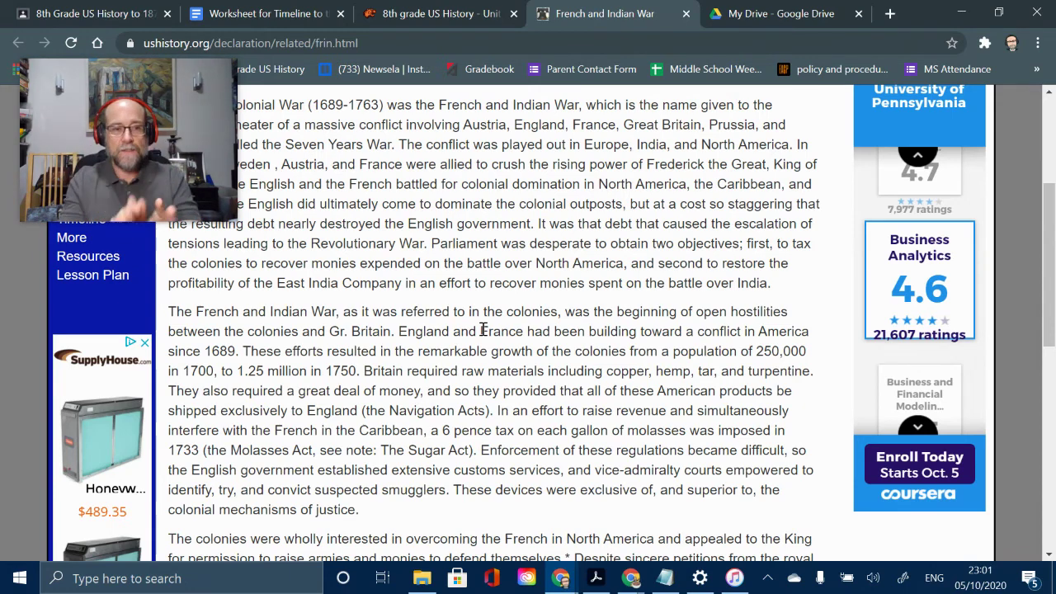
{"action": "left_click", "coordinate": [429, 14]}
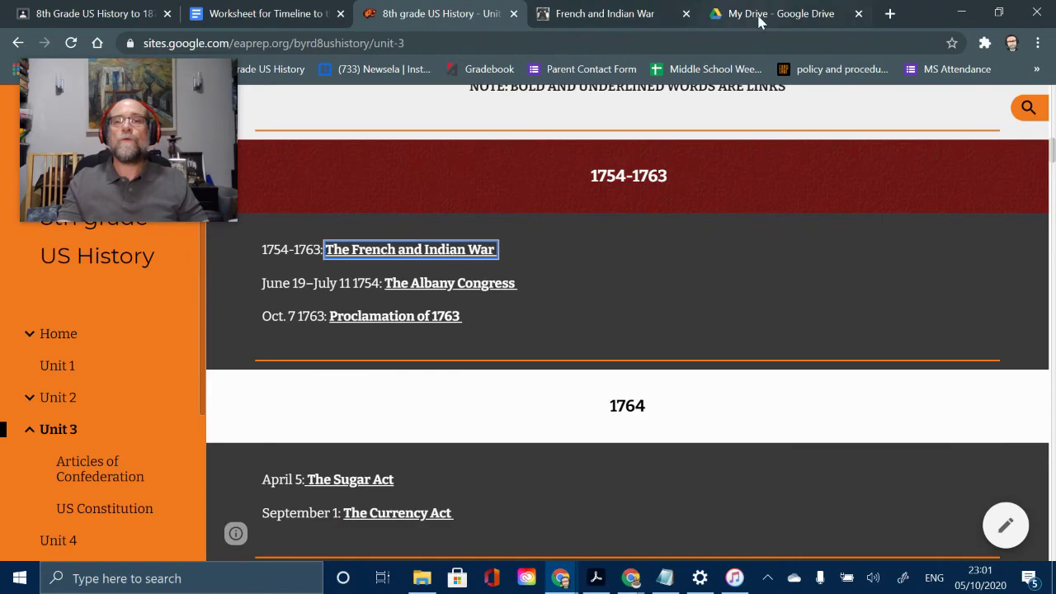
Return to the timeline worksheet and review its completed rows and the next events, Proclamation of 1763 and The Sugar Act
{"action": "left_click", "coordinate": [266, 14]}
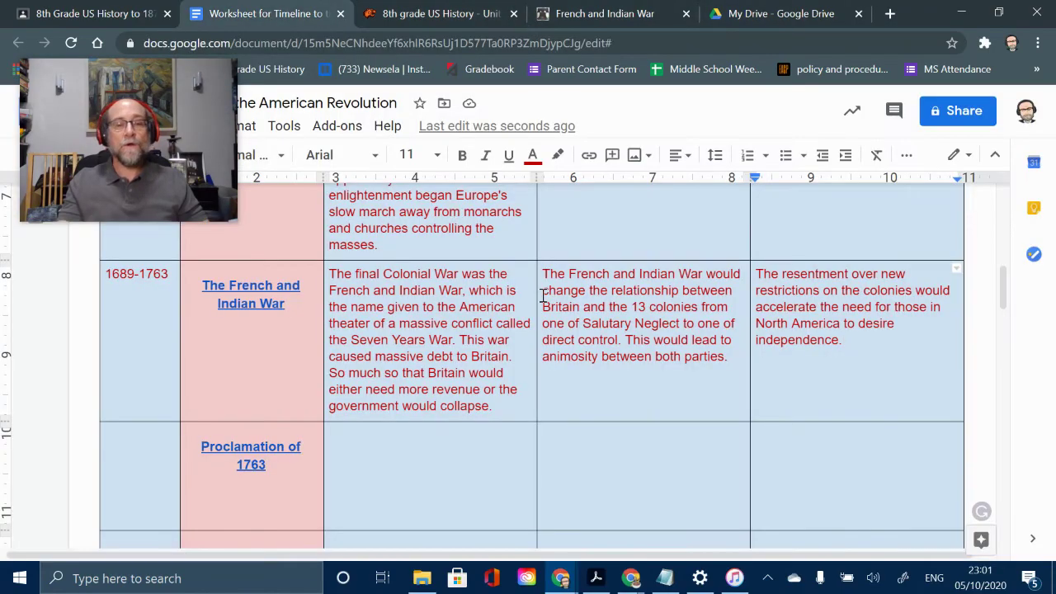
{"action": "scroll", "coordinate": [541, 296], "scroll_direction": "up", "scroll_amount": 2}
{"action": "scroll", "coordinate": [542, 295], "scroll_direction": "up", "scroll_amount": 2}
{"action": "scroll", "coordinate": [543, 294], "scroll_direction": "down", "scroll_amount": 3}
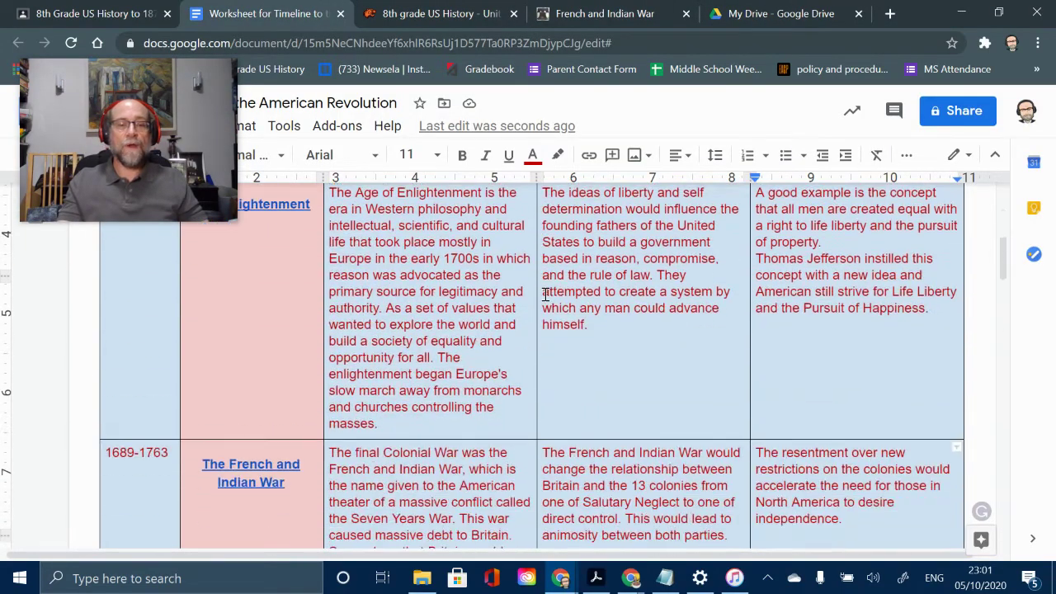
{"action": "scroll", "coordinate": [336, 302], "scroll_direction": "up", "scroll_amount": 5}
{"action": "scroll", "coordinate": [463, 336], "scroll_direction": "down", "scroll_amount": 2}
{"action": "scroll", "coordinate": [463, 336], "scroll_direction": "down", "scroll_amount": 5}
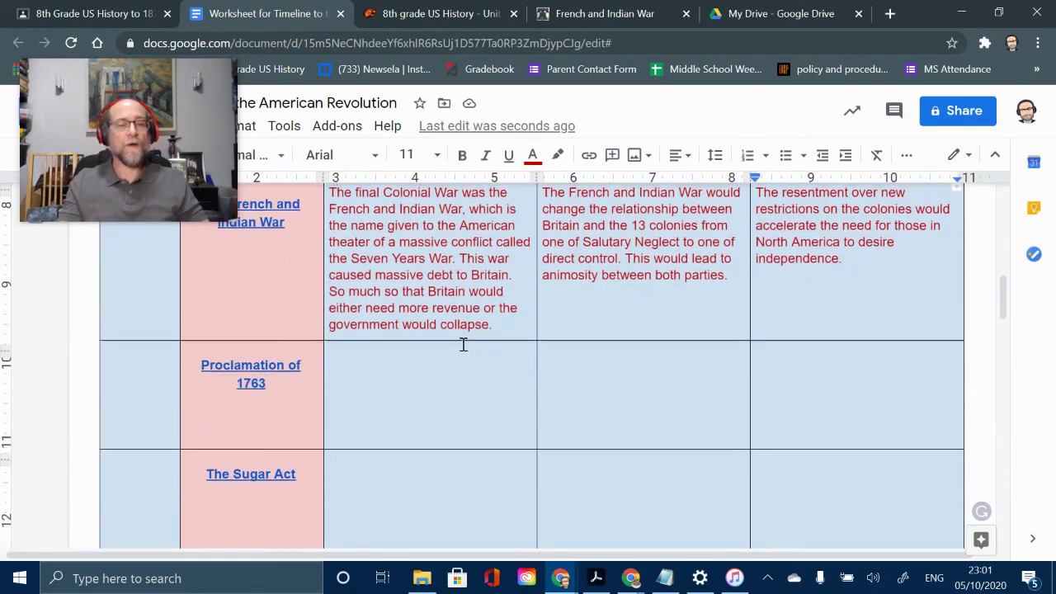